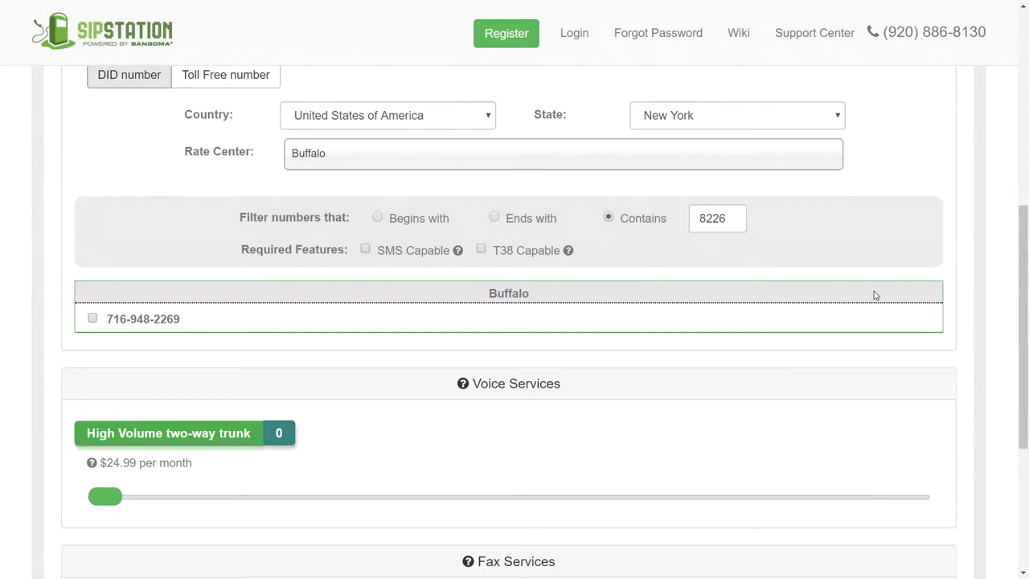
- Select the available Buffalo DID number and set the High Volume two-way trunk quantity to 4
{"action": "left_click", "coordinate": [93, 319]}
{"action": "scroll", "coordinate": [406, 317], "scroll_direction": "down", "scroll_amount": 3}
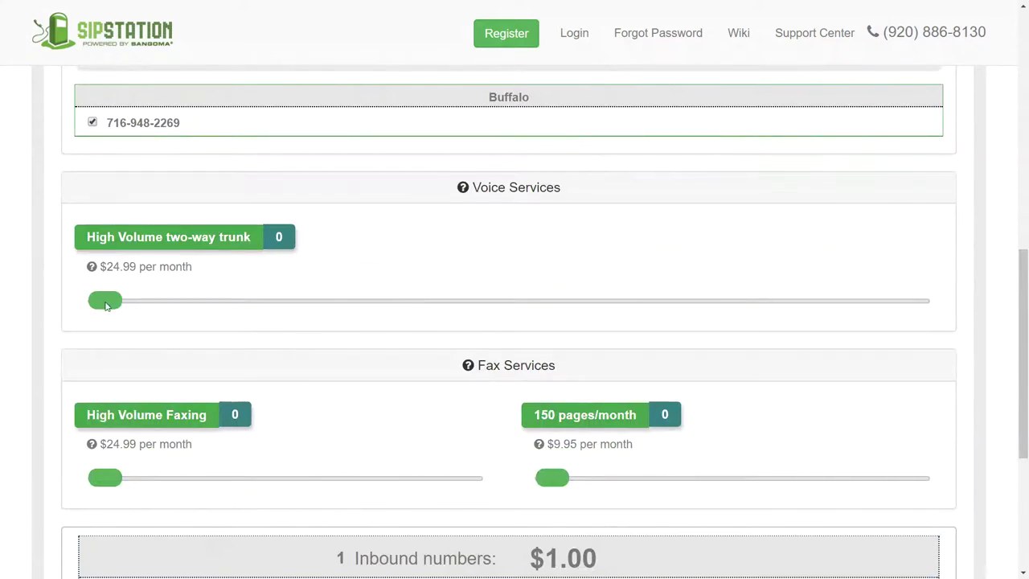
{"action": "left_click_drag", "start_coordinate": [107, 305], "coordinate": [166, 310]}
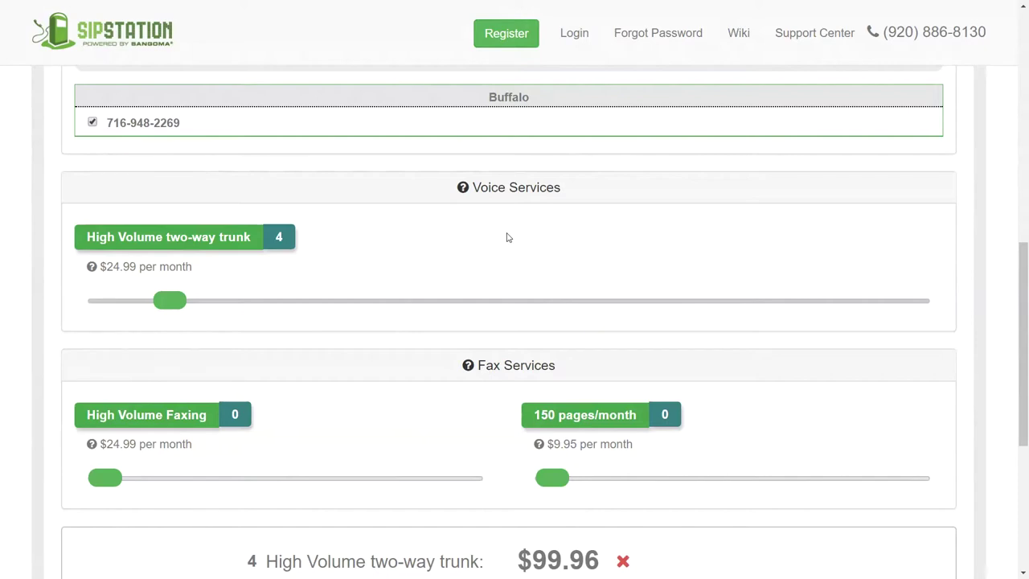
- Log in to SIPStation with the prefilled credentials and choose the Sangoma - Cleveland location
{"action": "scroll", "coordinate": [547, 176], "scroll_direction": "up", "scroll_amount": 7}
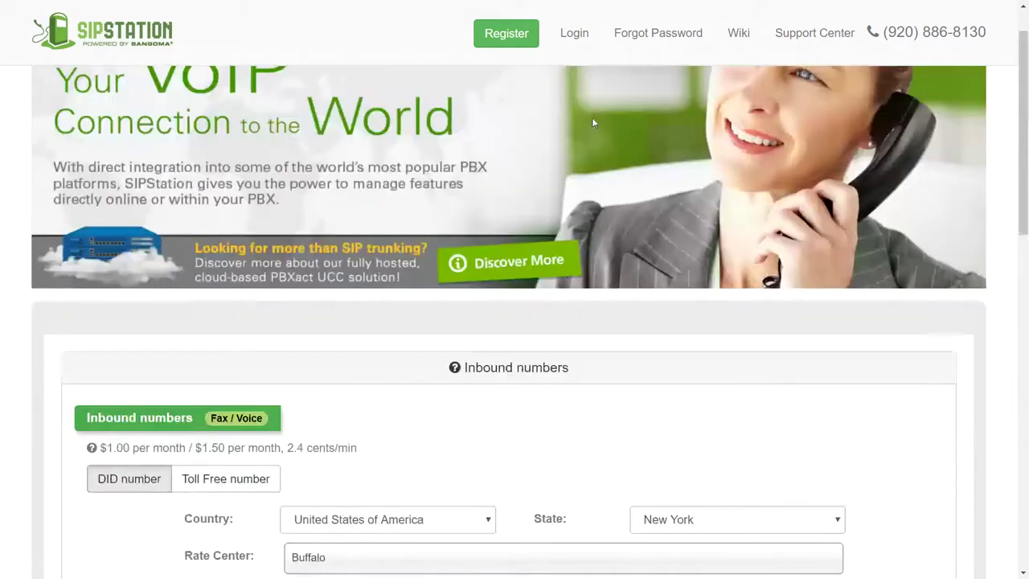
{"action": "left_click", "coordinate": [570, 36]}
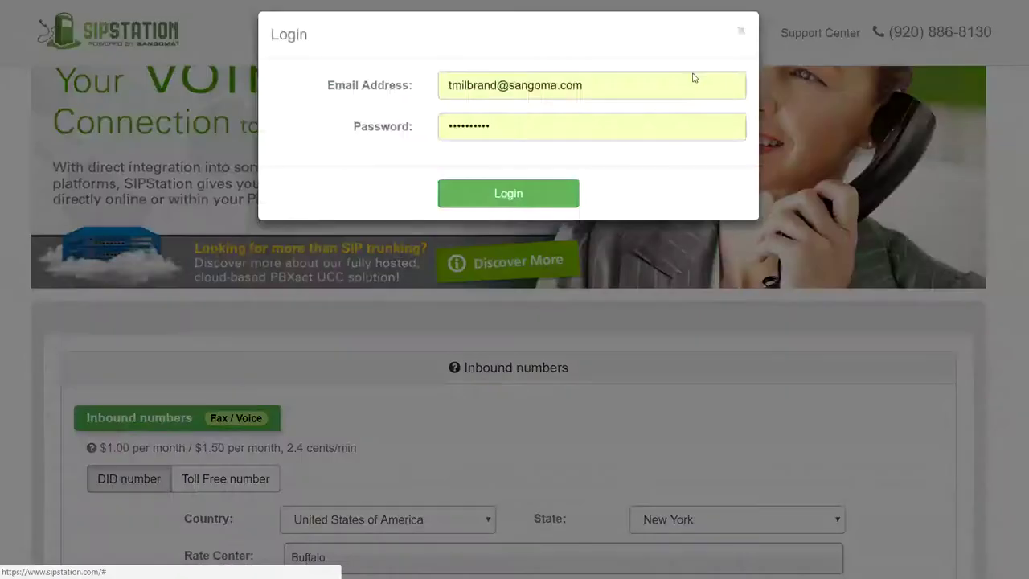
{"action": "left_click", "coordinate": [477, 211]}
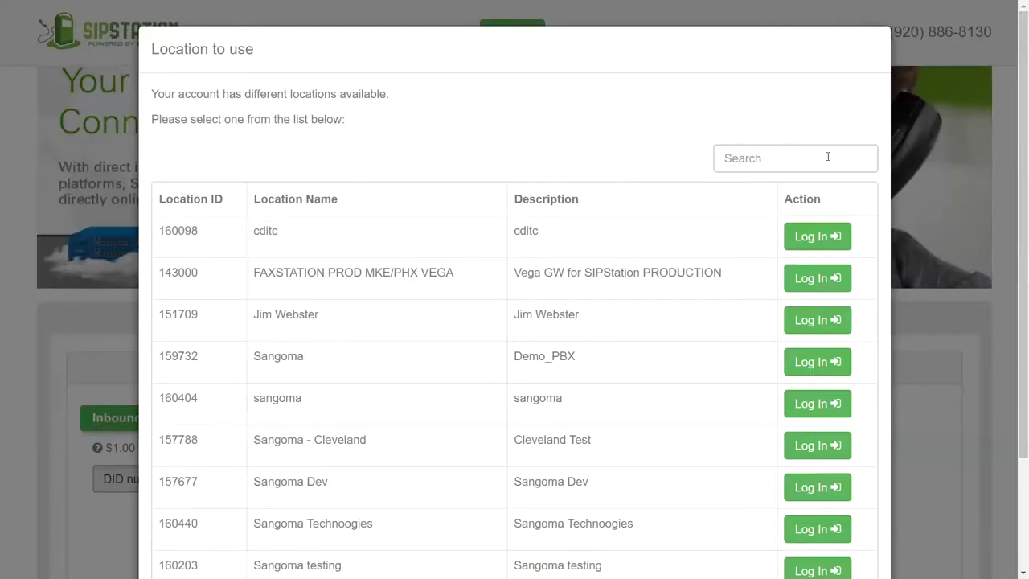
{"action": "left_click", "coordinate": [803, 444]}
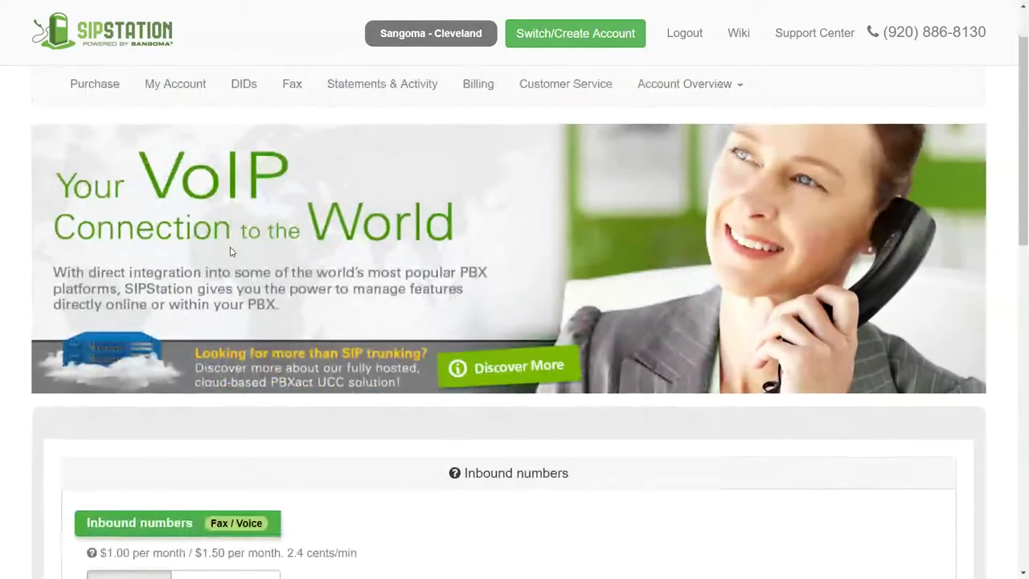
- Open My Account and review the account summary, including the Master E911 details, trunks and phone numbers
{"action": "scroll", "coordinate": [231, 251], "scroll_direction": "down", "scroll_amount": 2}
{"action": "scroll", "coordinate": [231, 251], "scroll_direction": "up", "scroll_amount": 2}
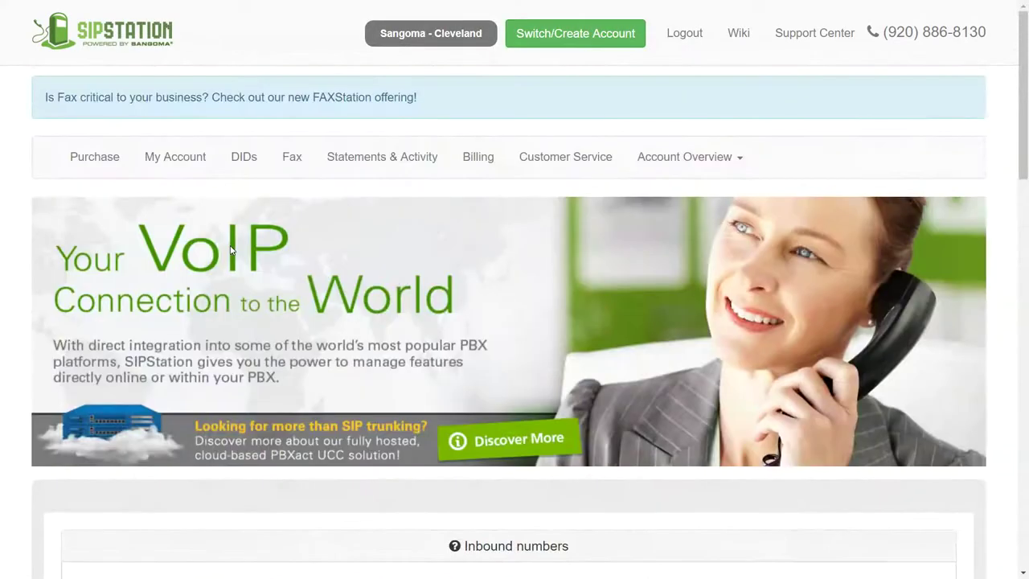
{"action": "left_click", "coordinate": [169, 154]}
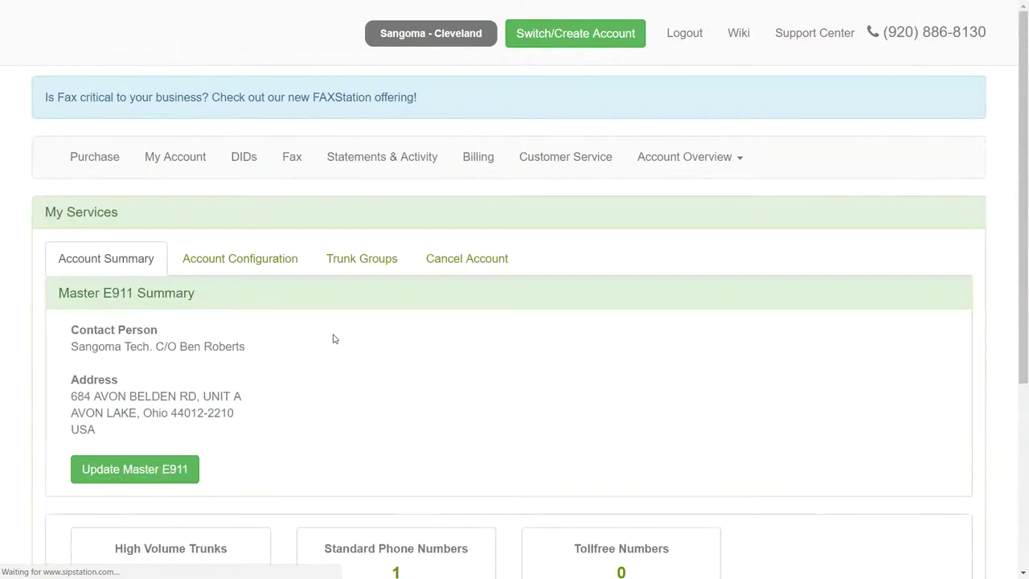
{"action": "scroll", "coordinate": [271, 360], "scroll_direction": "down", "scroll_amount": 1}
{"action": "scroll", "coordinate": [269, 362], "scroll_direction": "down", "scroll_amount": 2}
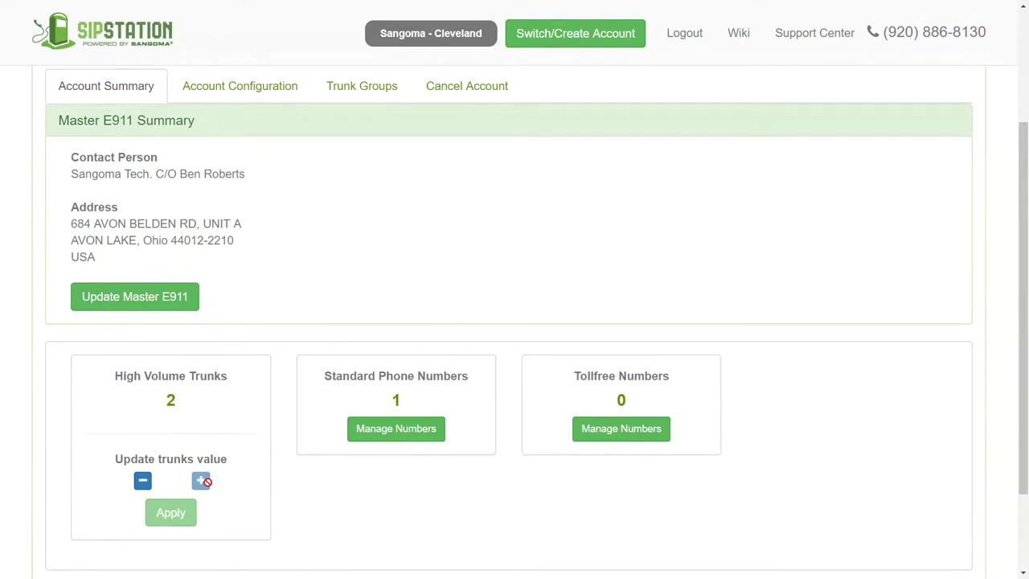
{"action": "scroll", "coordinate": [350, 271], "scroll_direction": "up", "scroll_amount": 2}
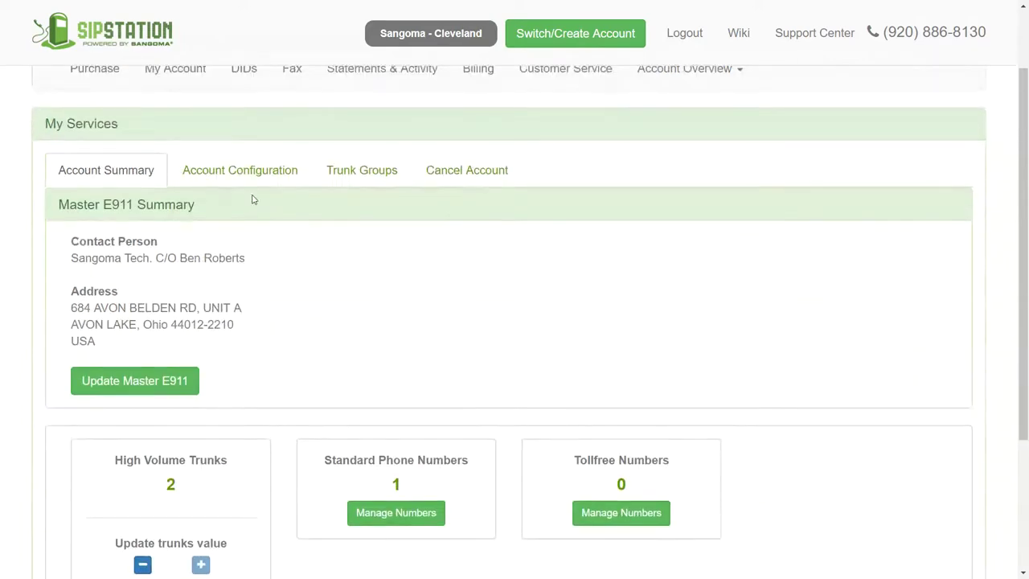
- Review the Account Configuration settings for metered services, top-up, International Fraud Guard and payment notifications
{"action": "left_click", "coordinate": [229, 173]}
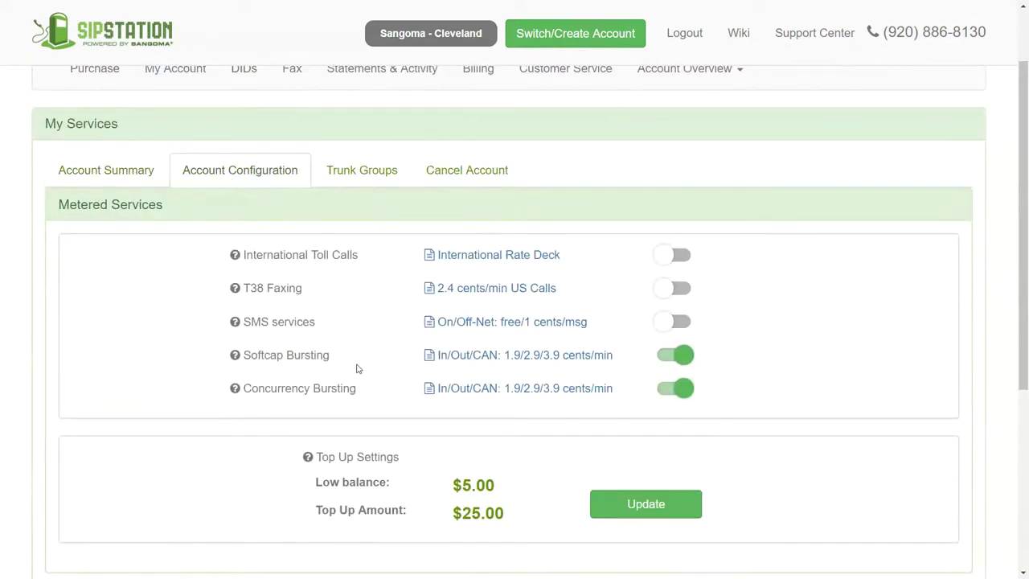
{"action": "mouse_move", "coordinate": [236, 391]}
{"action": "scroll", "coordinate": [198, 494], "scroll_direction": "down", "scroll_amount": 4}
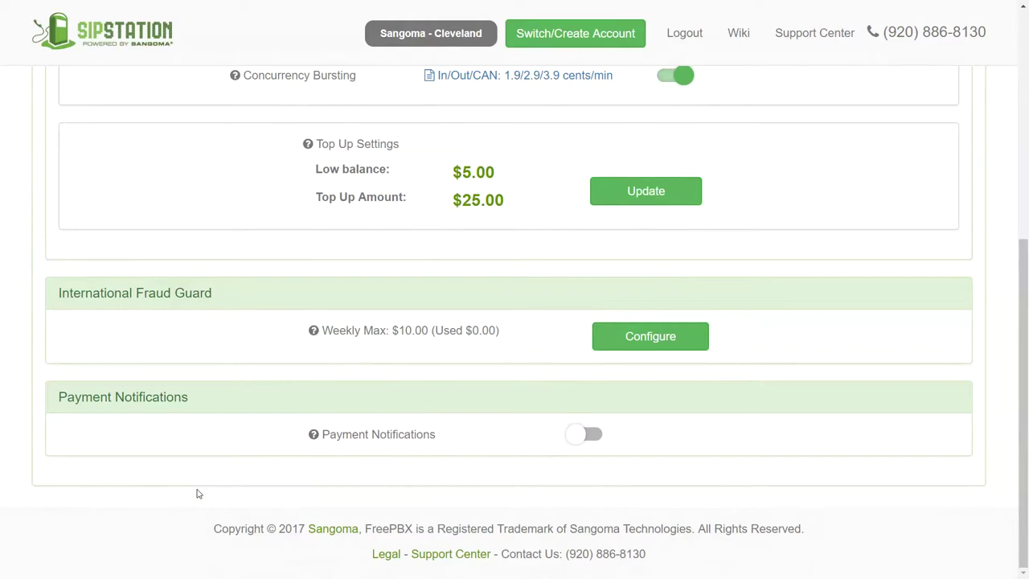
{"action": "scroll", "coordinate": [201, 495], "scroll_direction": "up", "scroll_amount": 5}
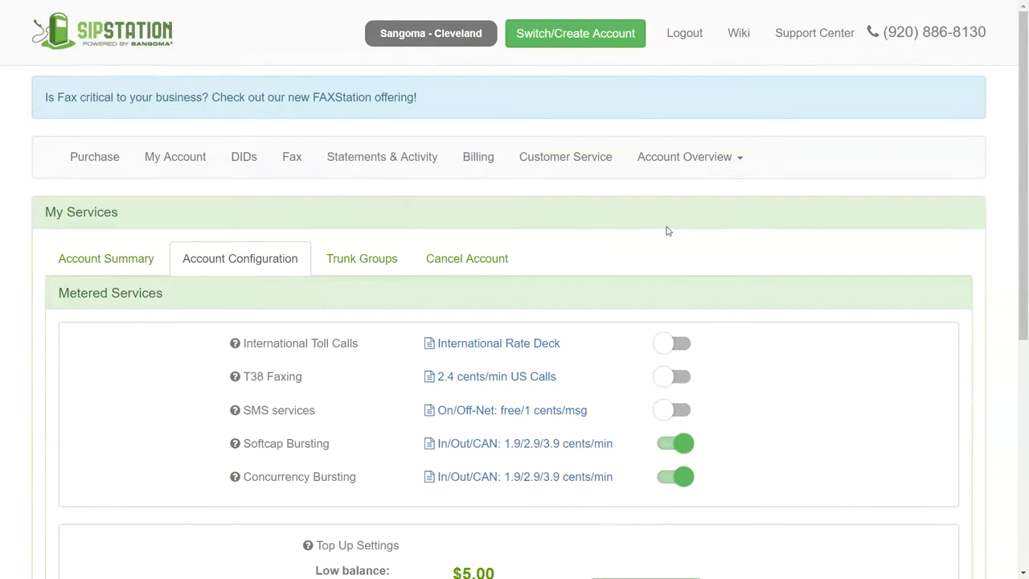
- Open the Trunk Groups information and copy the FreePBX module keycode to the clipboard
{"action": "left_click", "coordinate": [364, 264]}
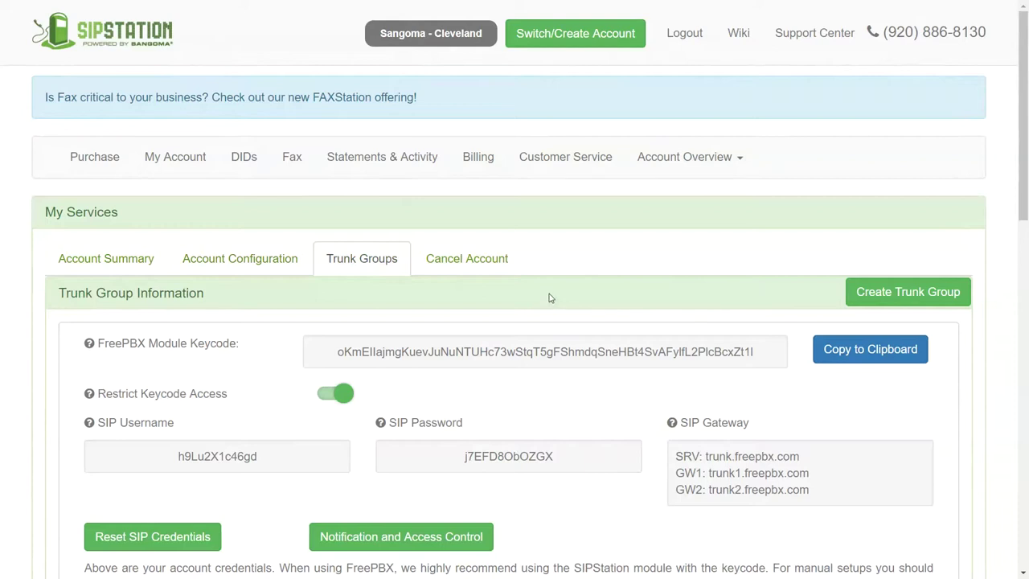
{"action": "scroll", "coordinate": [550, 298], "scroll_direction": "down", "scroll_amount": 1}
{"action": "scroll", "coordinate": [549, 297], "scroll_direction": "up", "scroll_amount": 1}
{"action": "left_click", "coordinate": [876, 351]}
- Examine the SIP credentials section and the help for the failover number and failover FQDN/IP fields in Global Account Failover Configuration
{"action": "scroll", "coordinate": [222, 331], "scroll_direction": "down", "scroll_amount": 2}
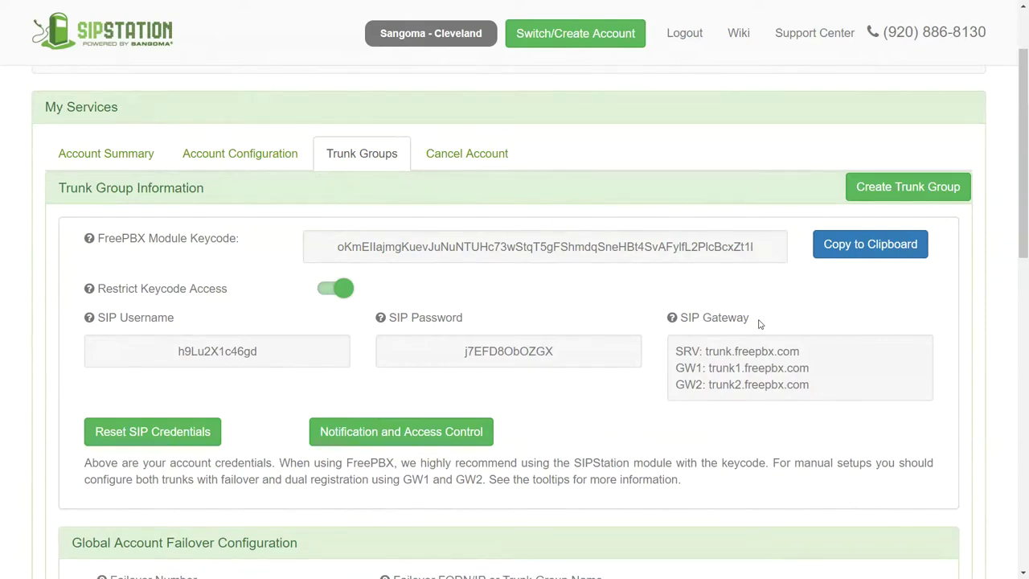
{"action": "scroll", "coordinate": [760, 324], "scroll_direction": "down", "scroll_amount": 4}
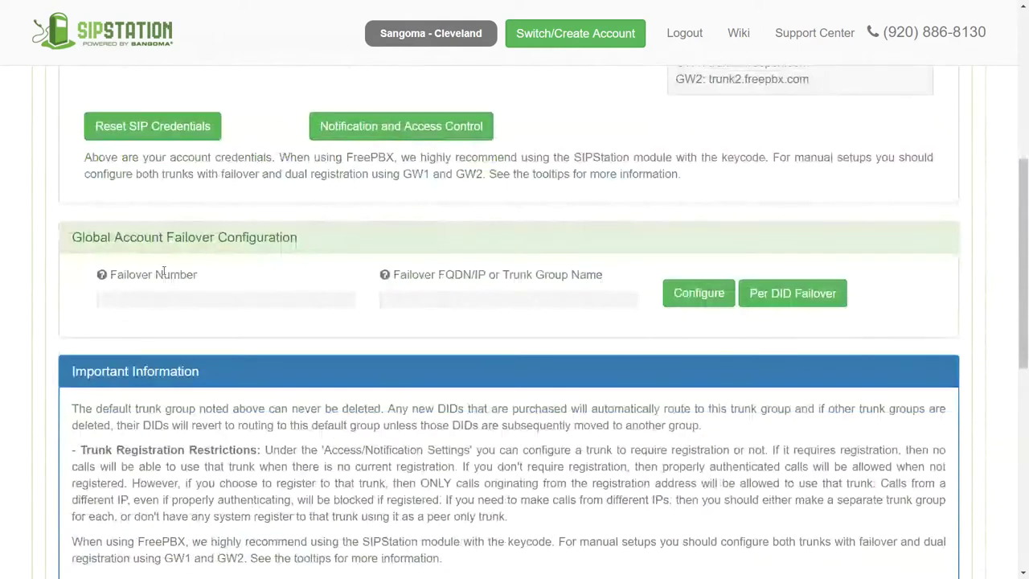
{"action": "mouse_move", "coordinate": [105, 276]}
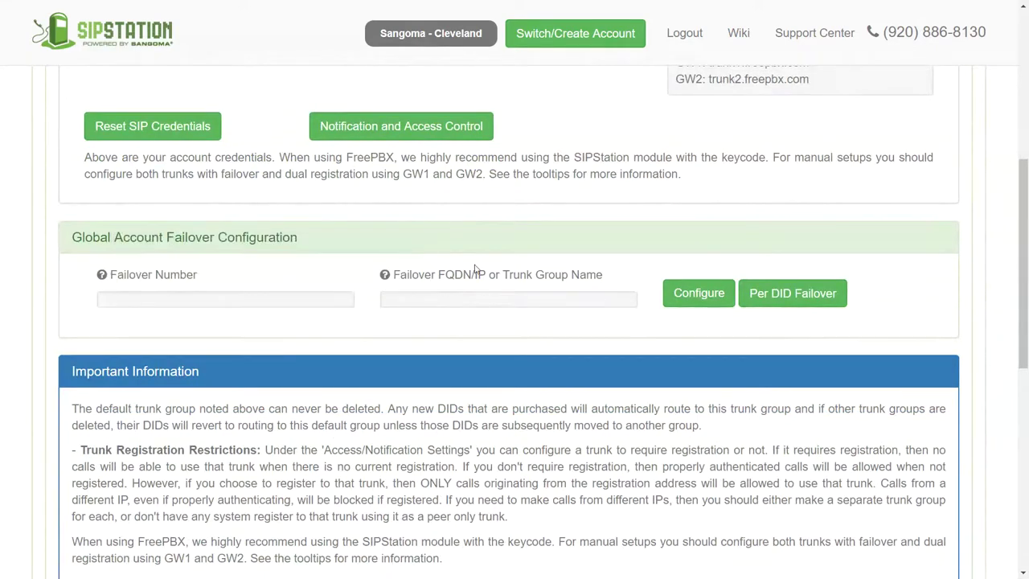
{"action": "mouse_move", "coordinate": [386, 274]}
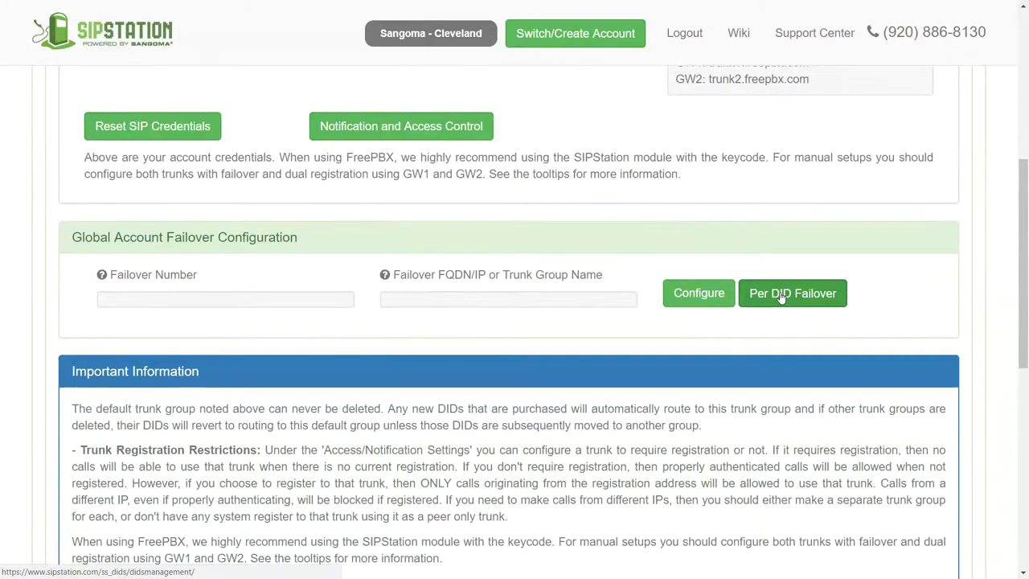
- Switch to the slide presentation and advance from the SIPStation service highlights to the contracts slide
{"action": "key", "text": "alt+Tab"}
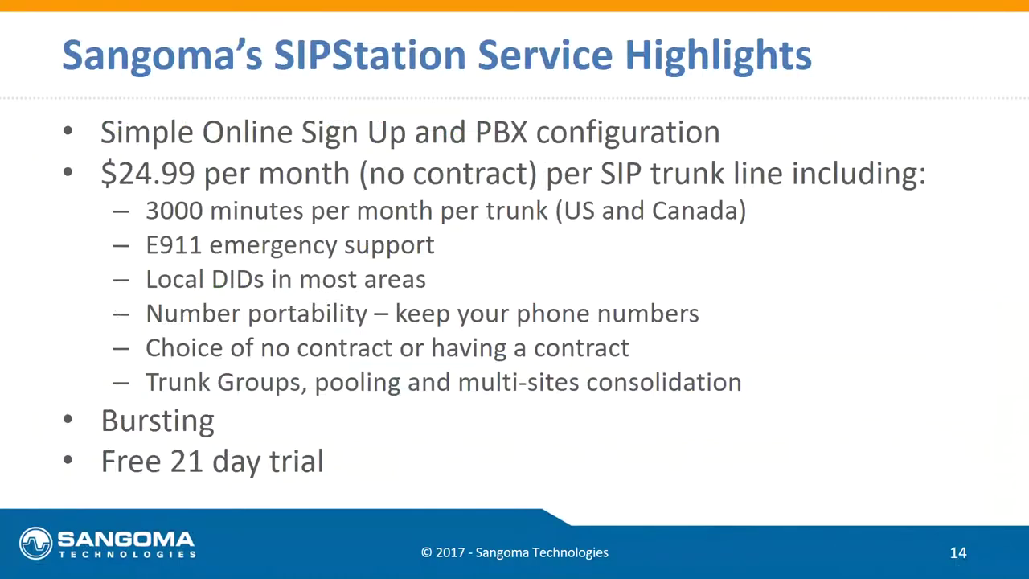
{"action": "key", "text": "Right"}
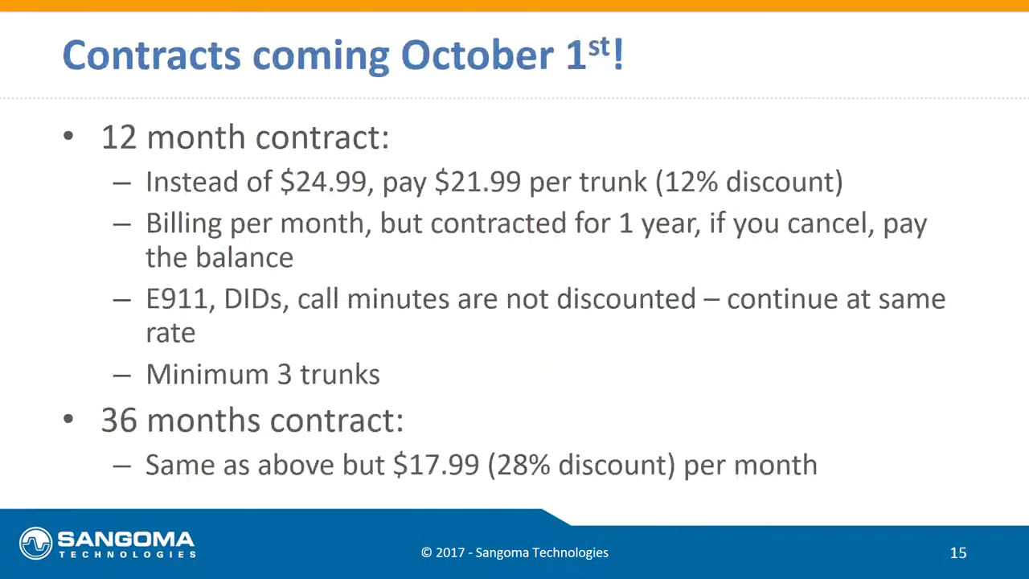
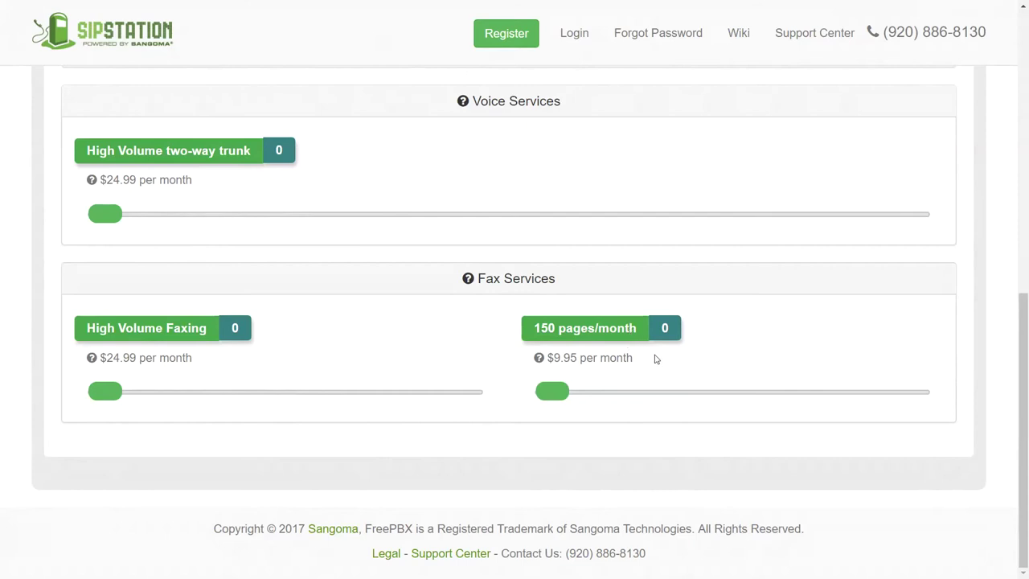
- Set the High Volume Faxing quantity to 1 and the Fax Devices quantity to 1, and review the order summary
{"action": "left_click_drag", "start_coordinate": [104, 399], "coordinate": [126, 399]}
{"action": "scroll", "coordinate": [276, 399], "scroll_direction": "down", "scroll_amount": 2}
{"action": "left_click_drag", "start_coordinate": [112, 376], "coordinate": [132, 380]}
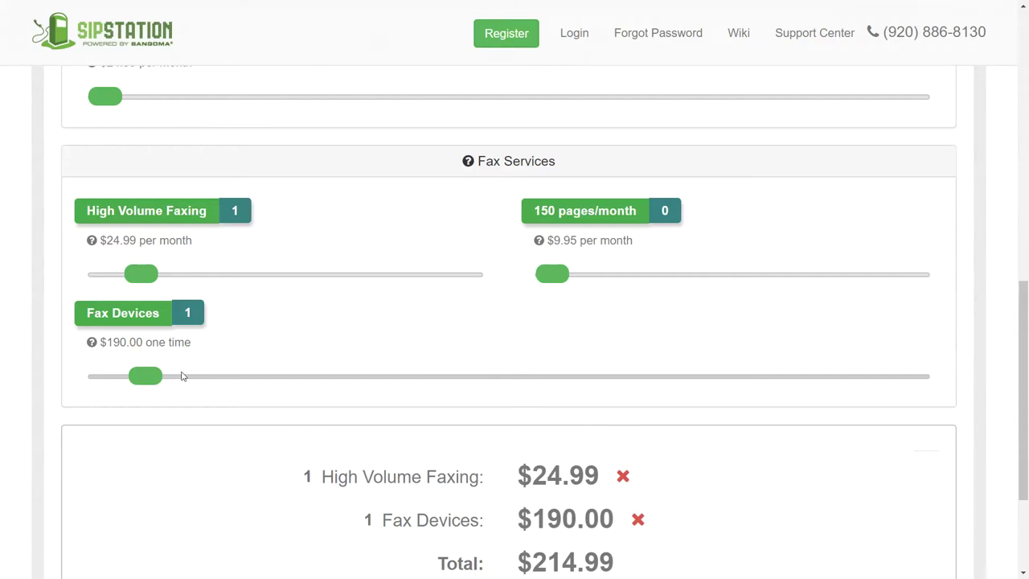
{"action": "scroll", "coordinate": [530, 410], "scroll_direction": "down", "scroll_amount": 3}
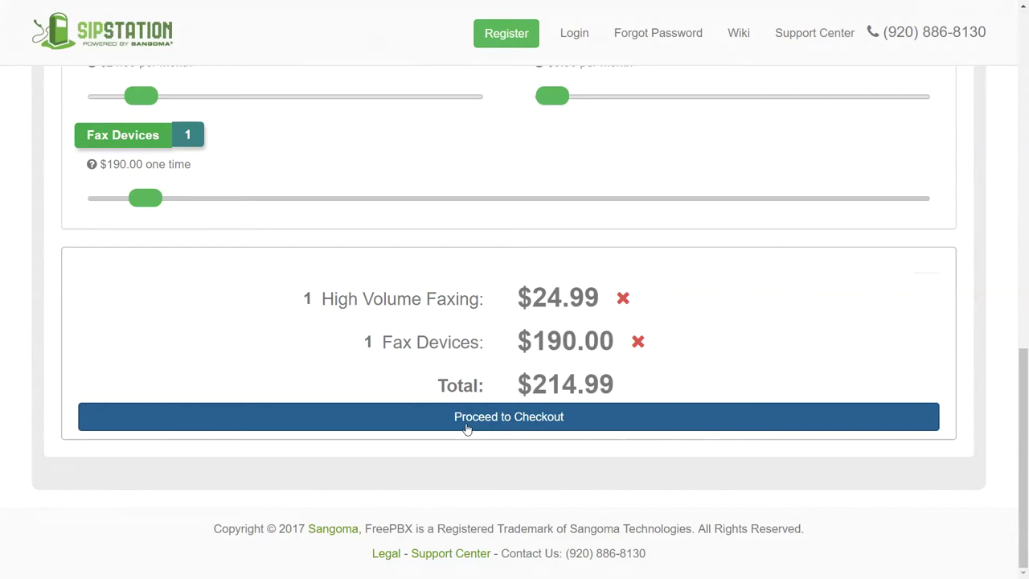
{"action": "left_click", "coordinate": [303, 428]}
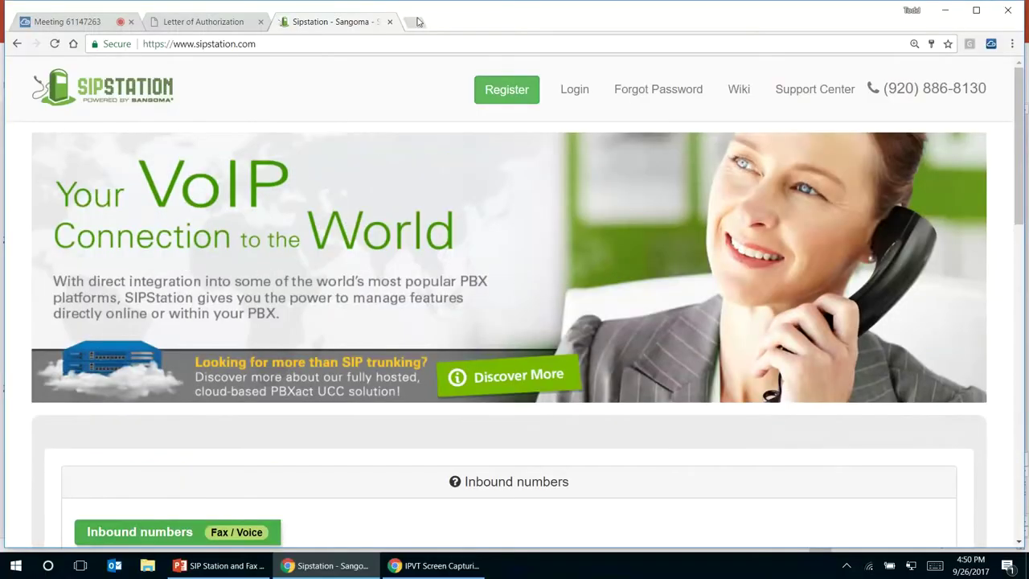
- Open fax.sipstation.com in a new browser tab and log in to the FAXStation Portal with the prefilled credentials
{"action": "left_click", "coordinate": [418, 22]}
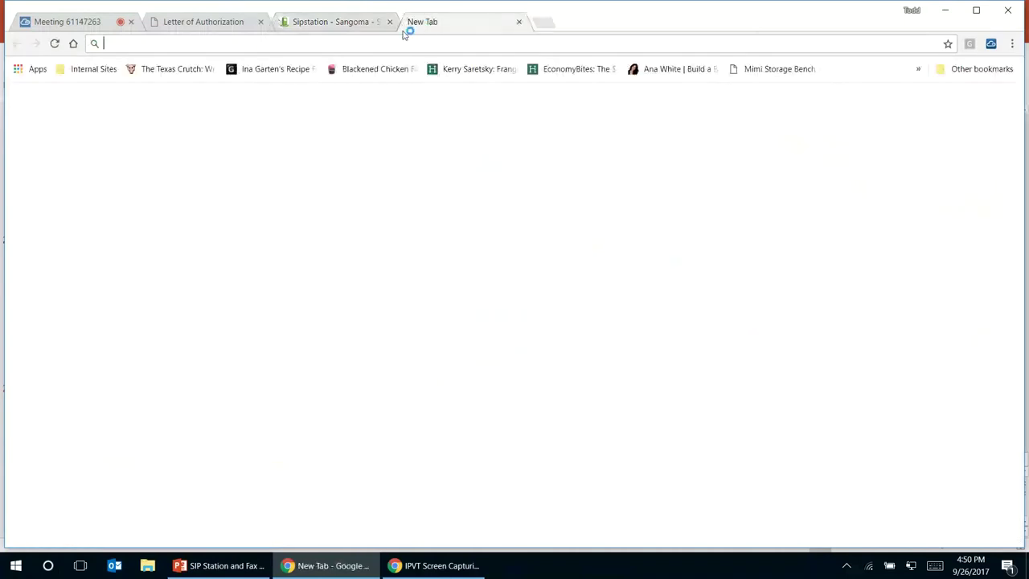
{"action": "type", "text": "fax.sipstation.com"}
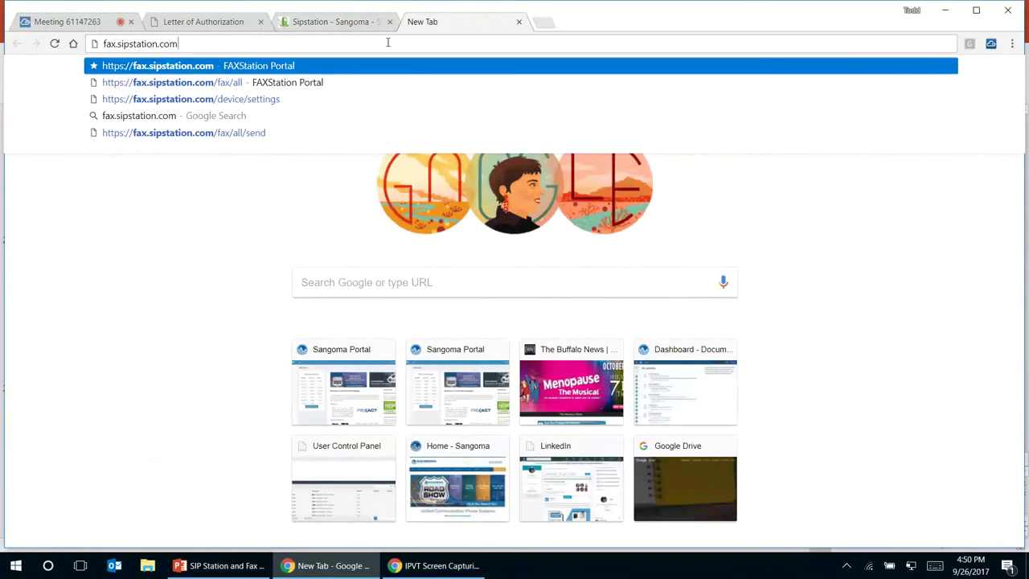
{"action": "key", "text": "Return"}
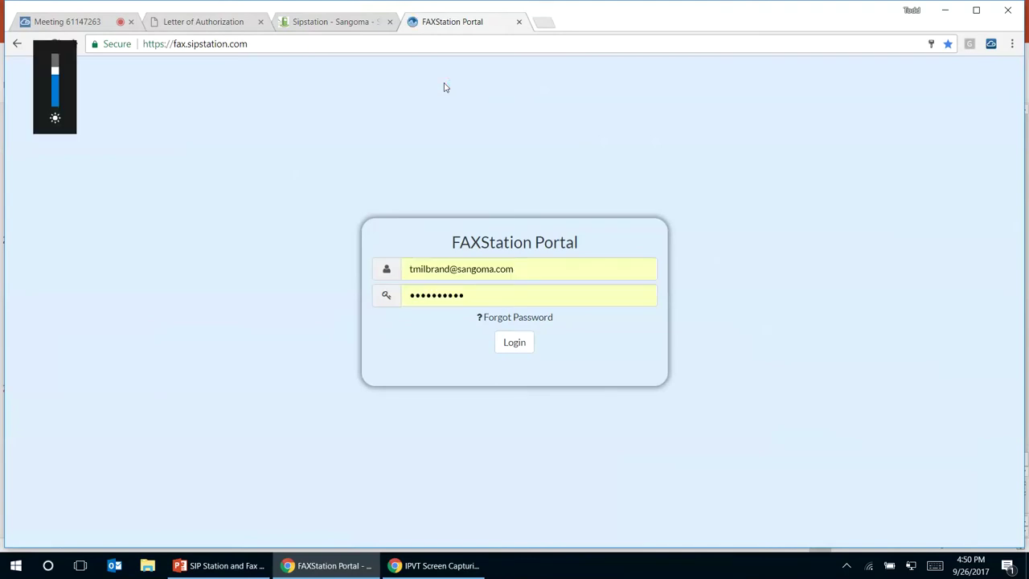
{"action": "key", "text": "F11"}
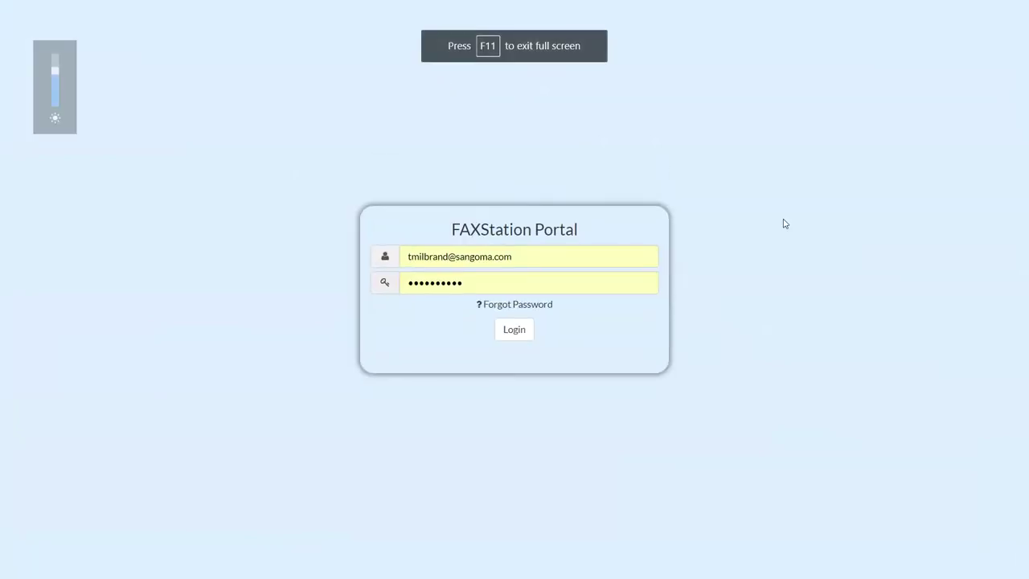
{"action": "left_click", "coordinate": [524, 330]}
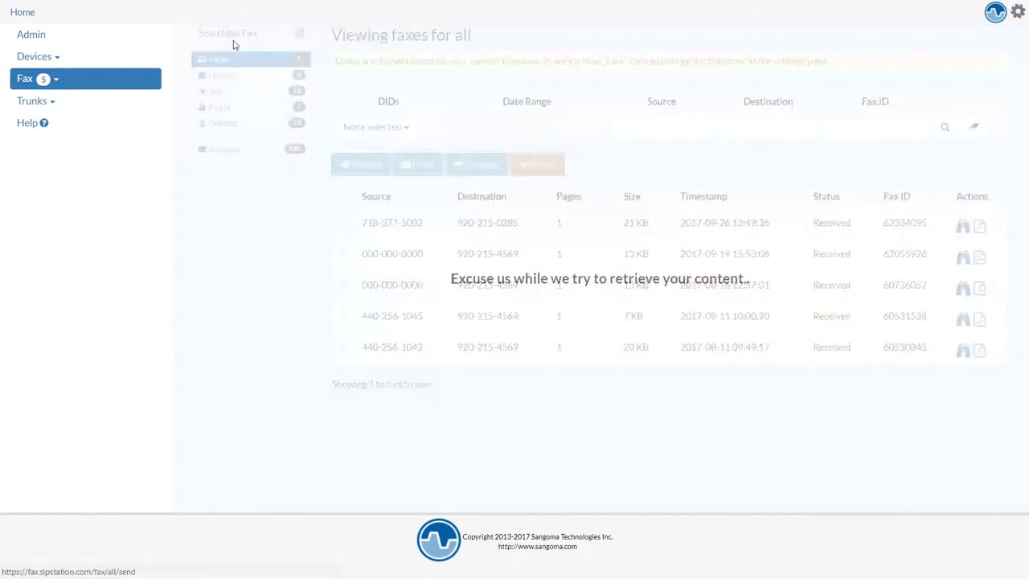
- View the Send New Fax form and check the actions offered for a selected inbox fax, leaving no fax selected
{"action": "left_click", "coordinate": [231, 38]}
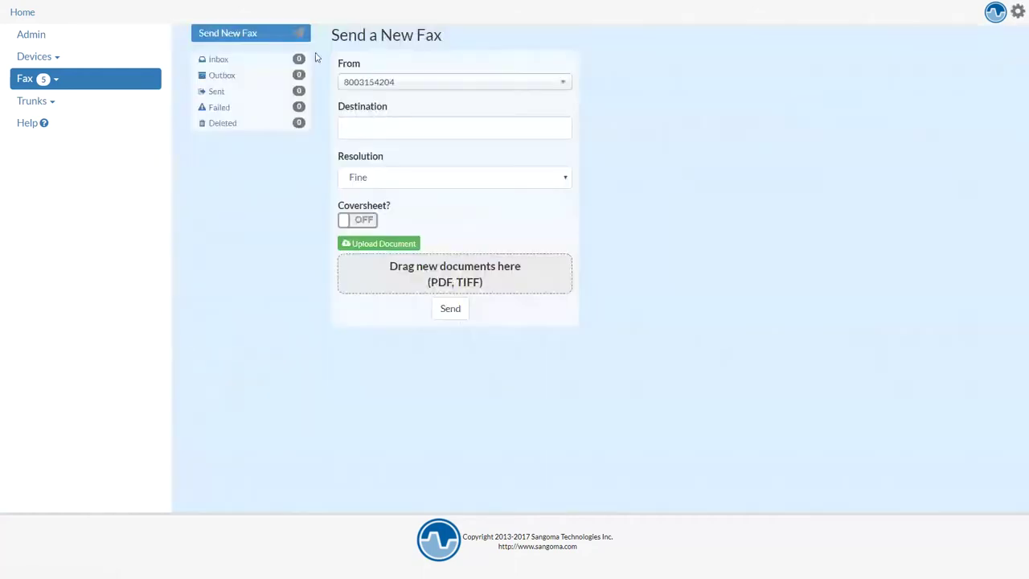
{"action": "left_click", "coordinate": [219, 59]}
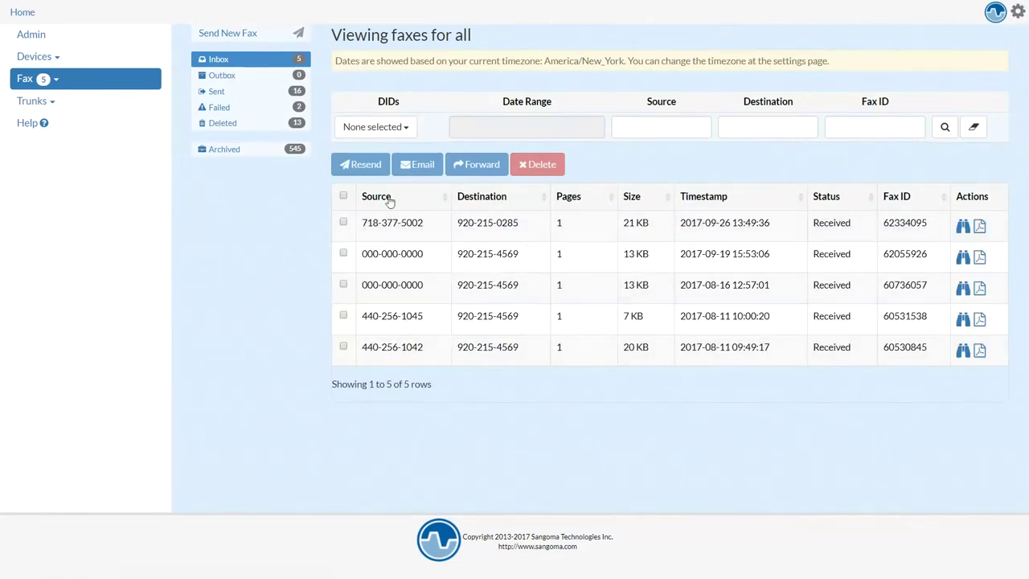
{"action": "left_click", "coordinate": [344, 316]}
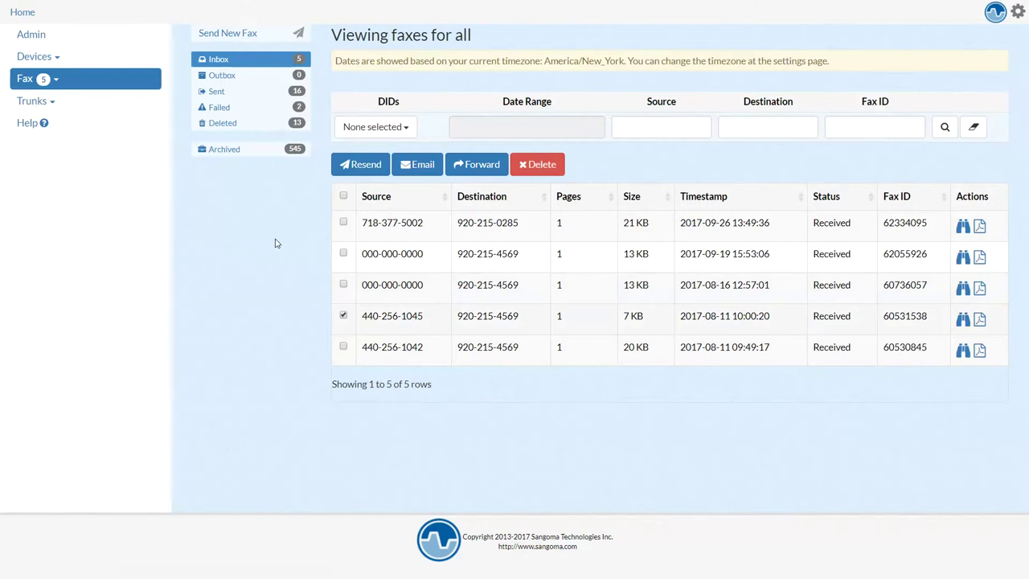
{"action": "left_click", "coordinate": [344, 316]}
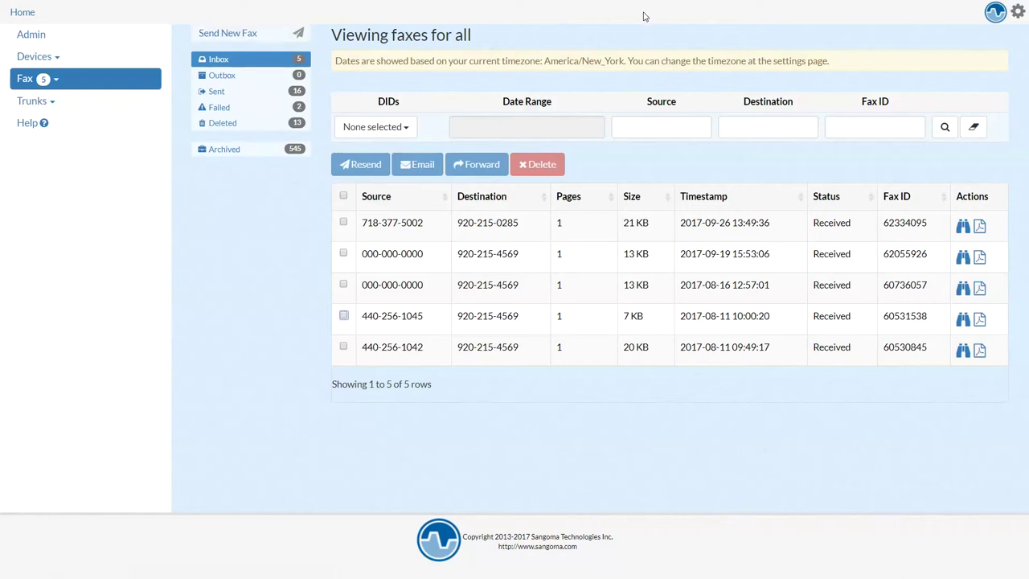
{"action": "key", "text": "XF86MonBrightnessDown"}
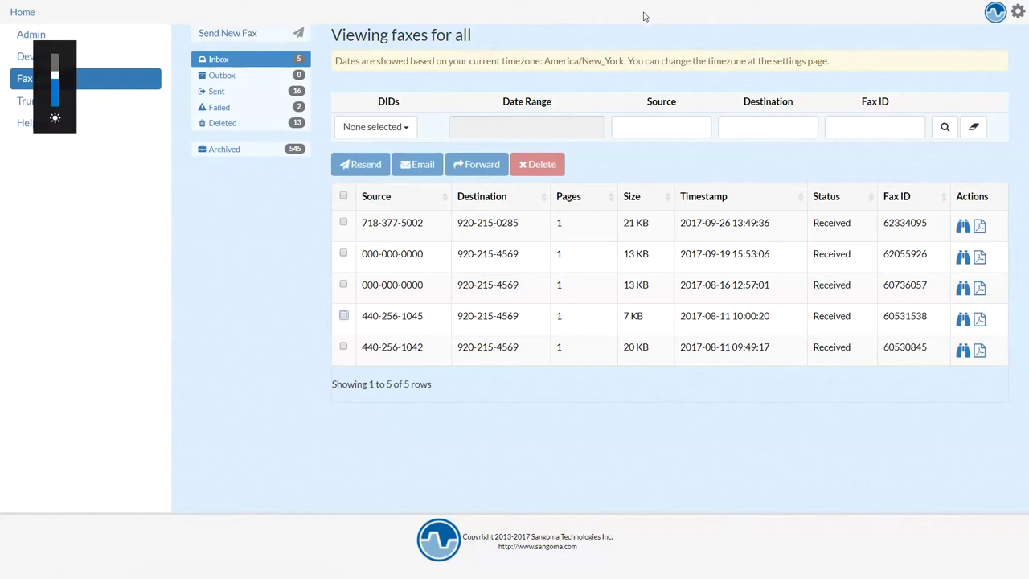
{"action": "key", "text": "F11"}
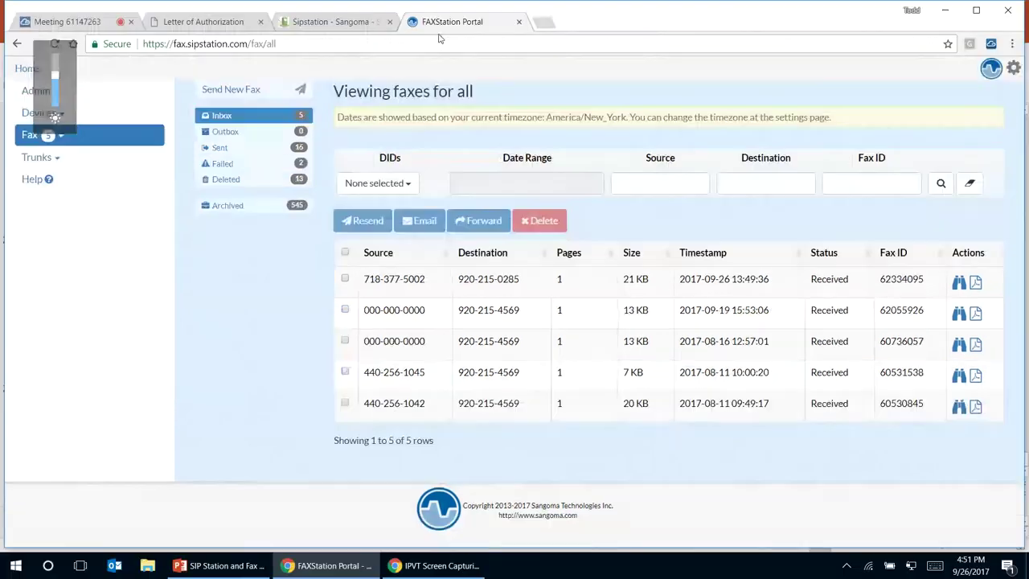
- Return to the SIPStation ordering page and review the Fax Devices quantity and the order summary
{"action": "left_click", "coordinate": [370, 22]}
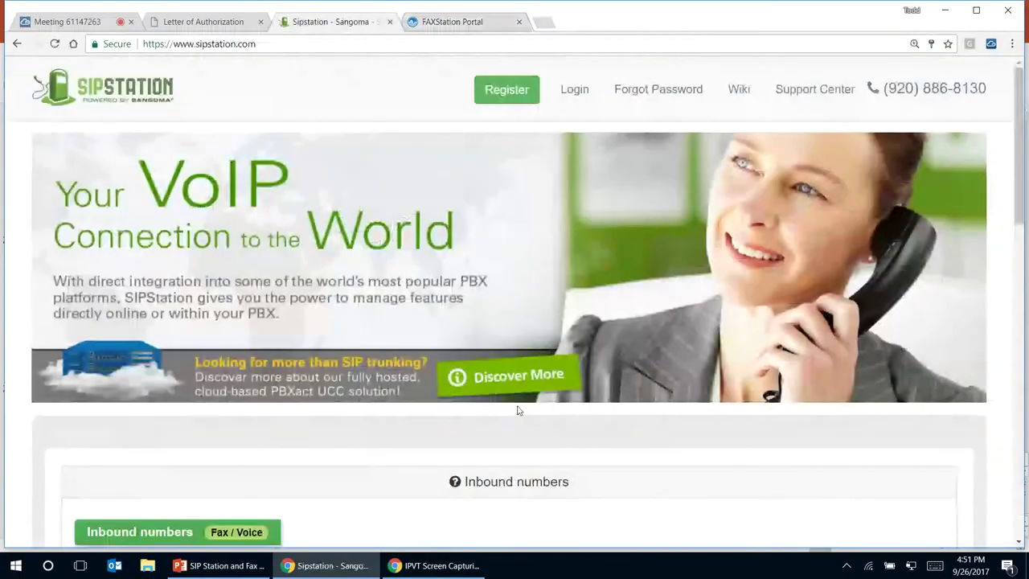
{"action": "scroll", "coordinate": [520, 411], "scroll_direction": "down", "scroll_amount": 10}
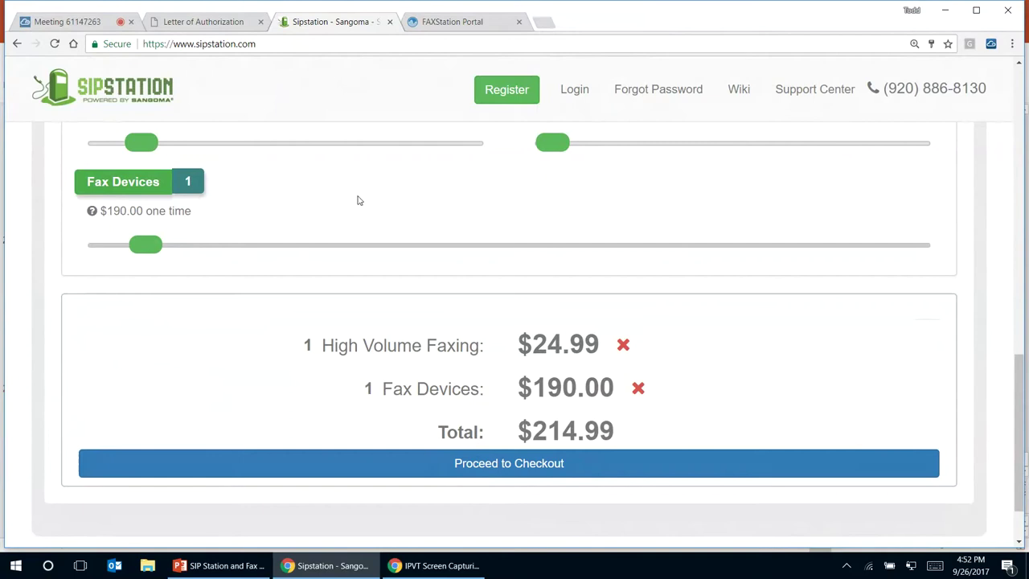
{"action": "scroll", "coordinate": [357, 200], "scroll_direction": "up", "scroll_amount": 1}
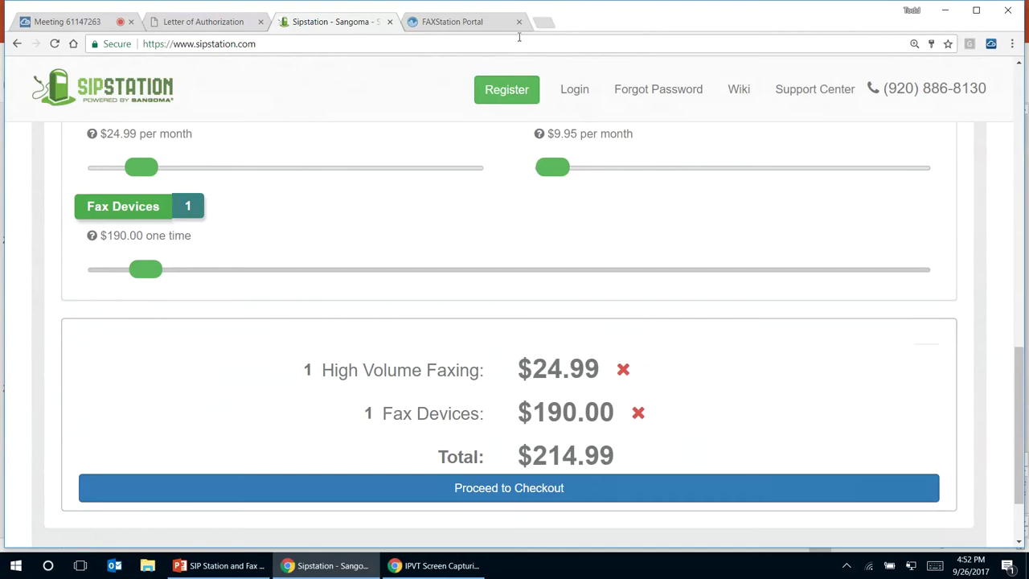
- In the FAXStation Portal, open the device settings for device 18542 and review its name, outbound-only and port configuration options
{"action": "left_click", "coordinate": [444, 24]}
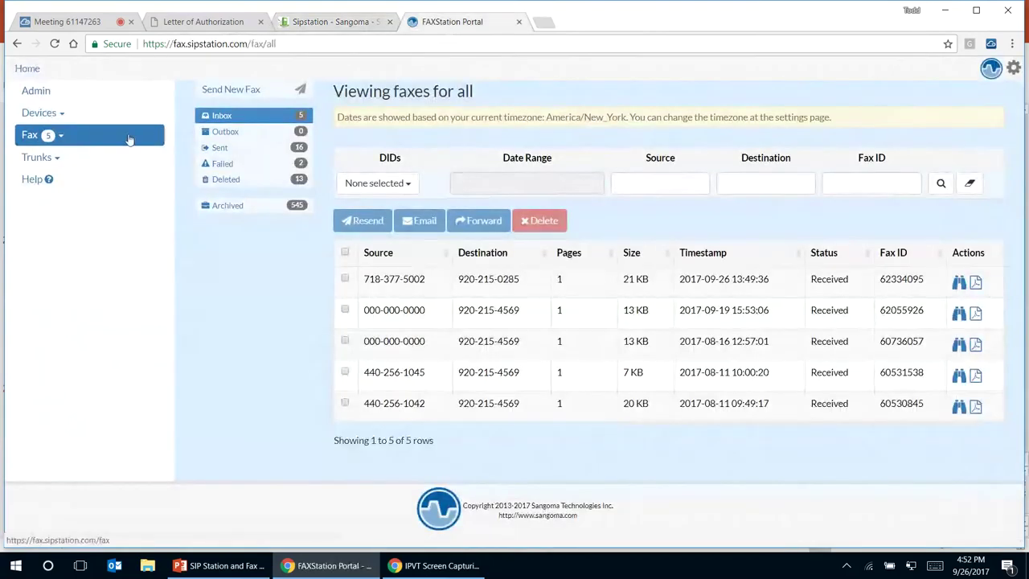
{"action": "left_click", "coordinate": [54, 115]}
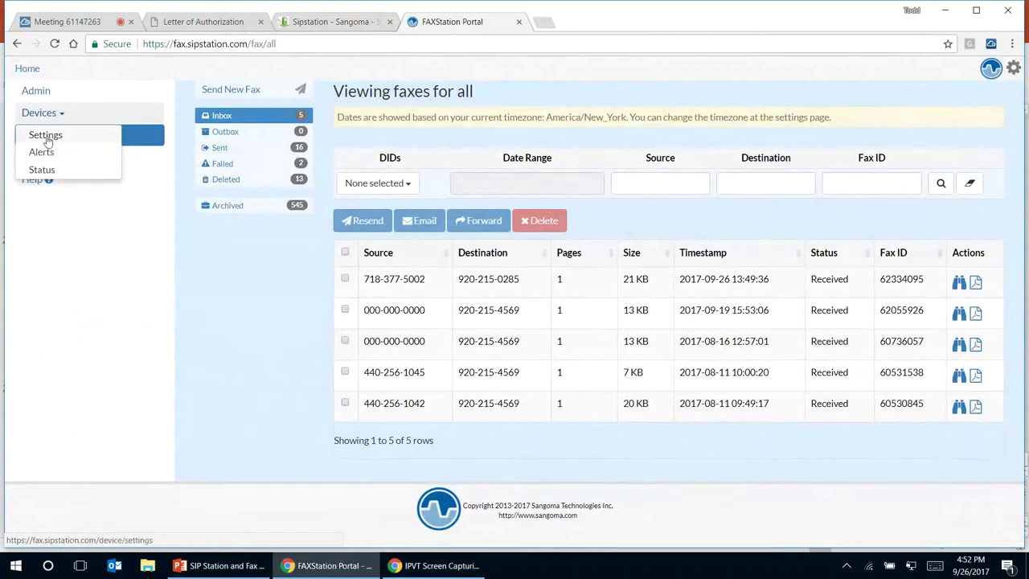
{"action": "left_click", "coordinate": [46, 134]}
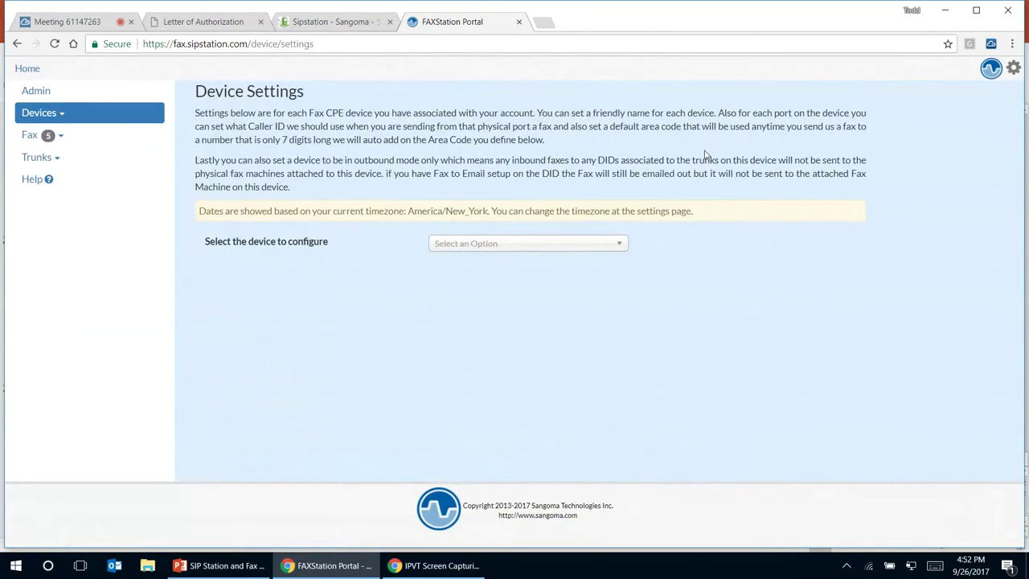
{"action": "left_click", "coordinate": [547, 256]}
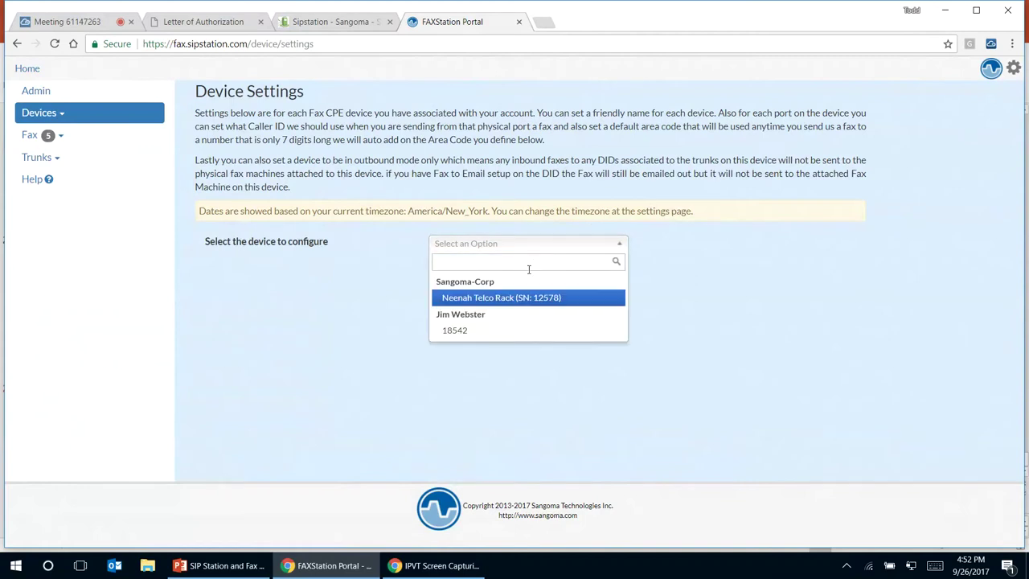
{"action": "left_click", "coordinate": [459, 331]}
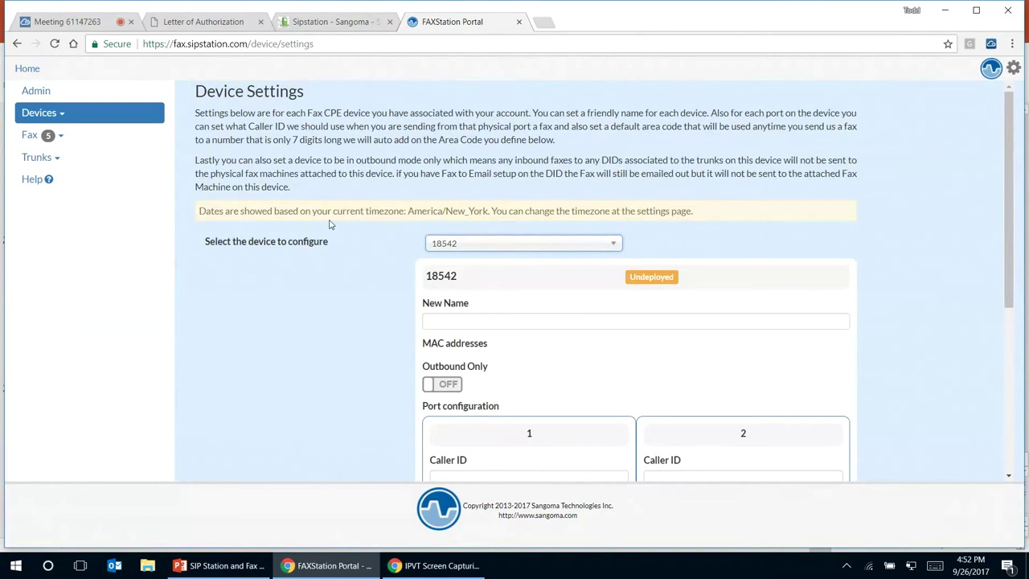
{"action": "scroll", "coordinate": [329, 224], "scroll_direction": "down", "scroll_amount": 4}
{"action": "scroll", "coordinate": [329, 224], "scroll_direction": "up", "scroll_amount": 4}
- On the SIPStation ordering page, raise the High Volume Faxing quantity to 3 and finally to 4
{"action": "left_click", "coordinate": [337, 25]}
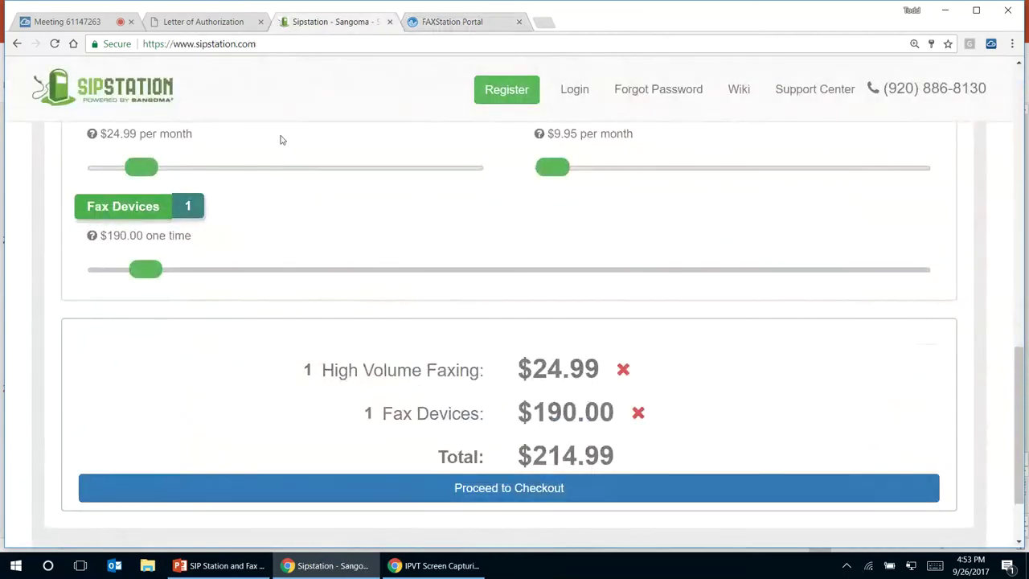
{"action": "scroll", "coordinate": [313, 249], "scroll_direction": "up", "scroll_amount": 1}
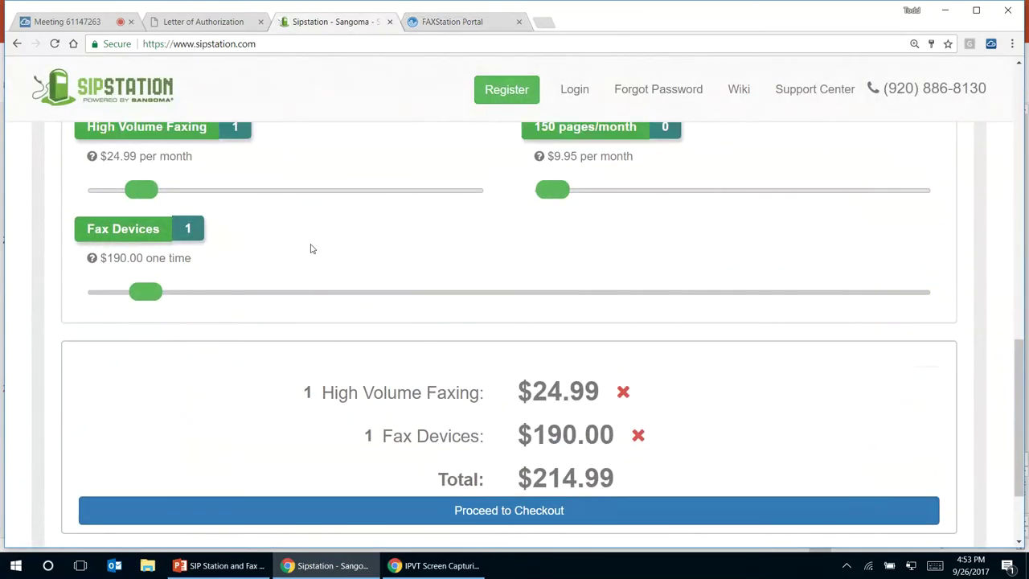
{"action": "scroll", "coordinate": [310, 248], "scroll_direction": "up", "scroll_amount": 1}
{"action": "left_click_drag", "start_coordinate": [141, 227], "coordinate": [206, 234]}
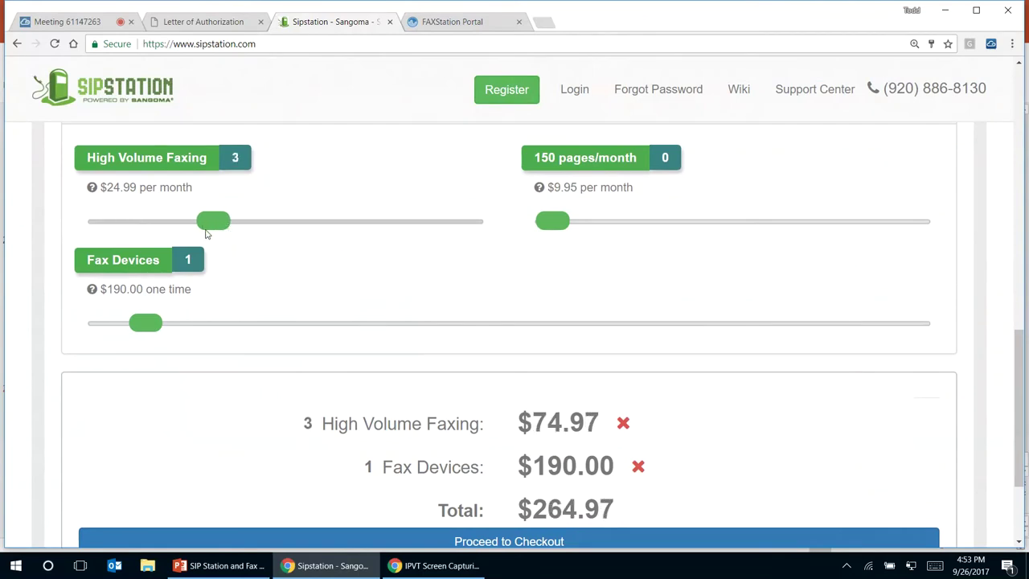
{"action": "left_click_drag", "start_coordinate": [213, 232], "coordinate": [248, 238]}
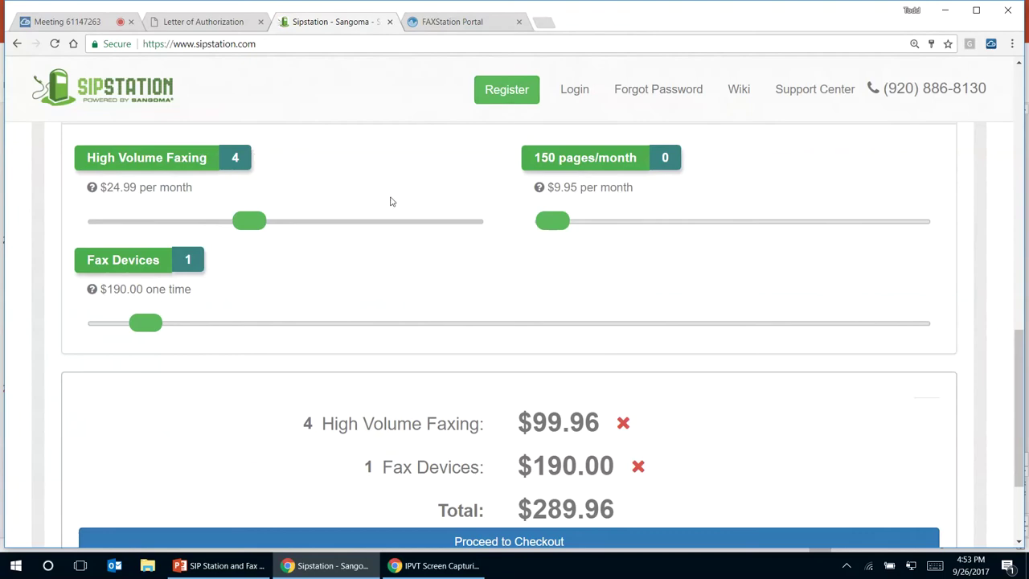
- Load sangoma.com/legal in the browser tab that holds the FAXStation Portal
{"action": "left_click", "coordinate": [474, 28]}
{"action": "left_click", "coordinate": [441, 46]}
{"action": "type", "text": "sangoma.com"}
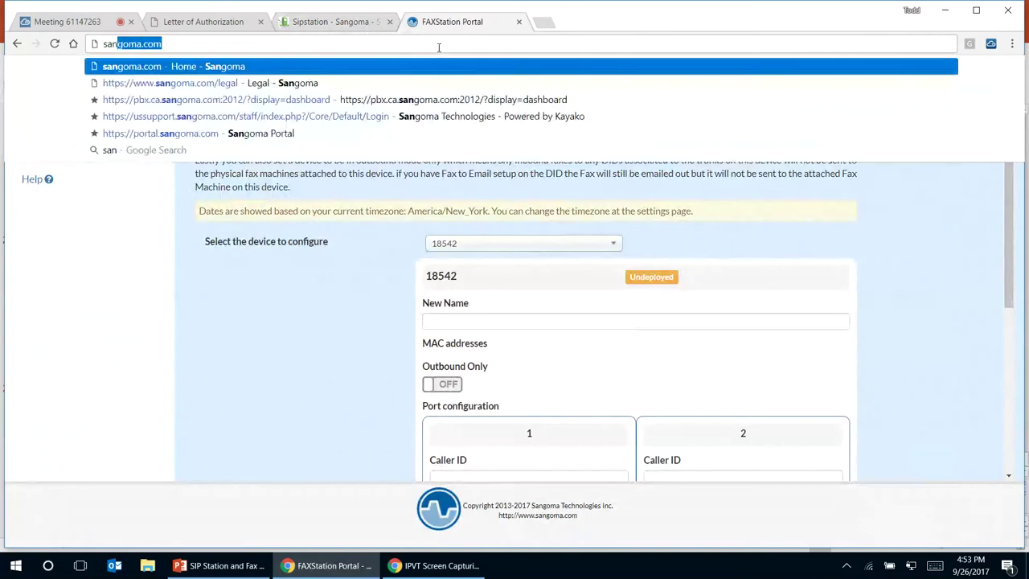
{"action": "type", "text": "/"}
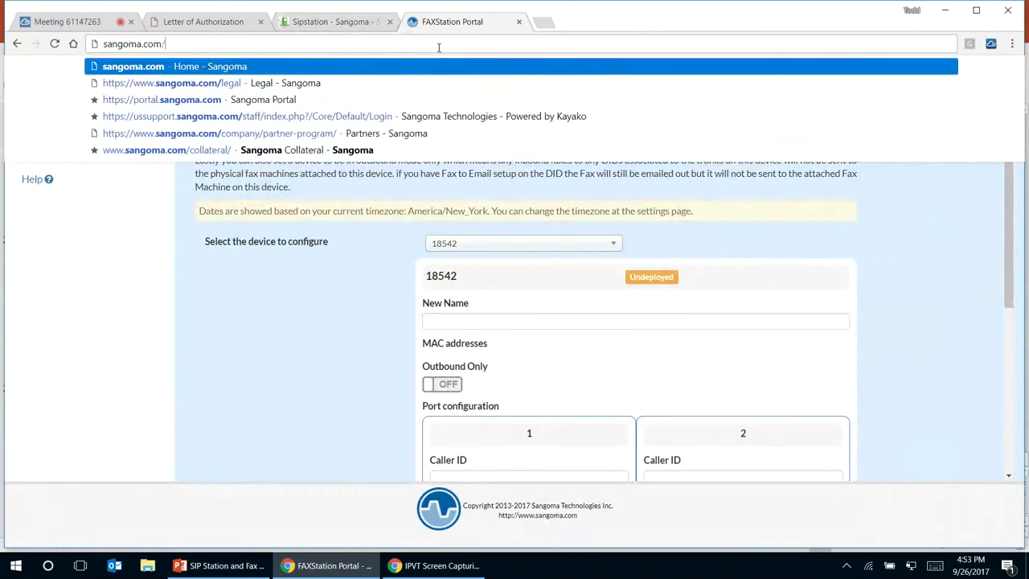
{"action": "type", "text": "legal"}
{"action": "key", "text": "Return"}
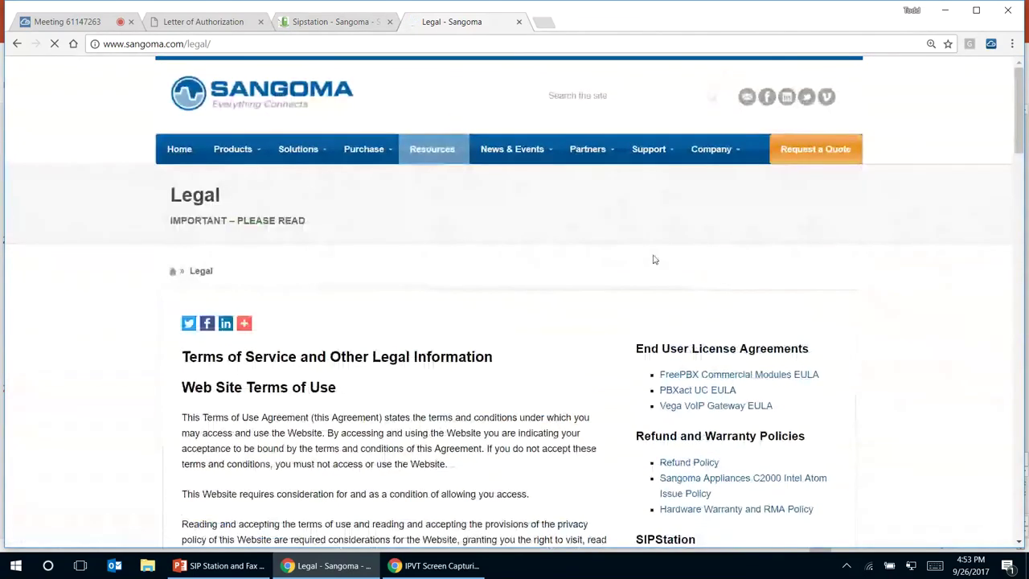
- Open the SIPStation Service Rates document from the SIPStation links on the Legal page
{"action": "scroll", "coordinate": [634, 277], "scroll_direction": "down", "scroll_amount": 2}
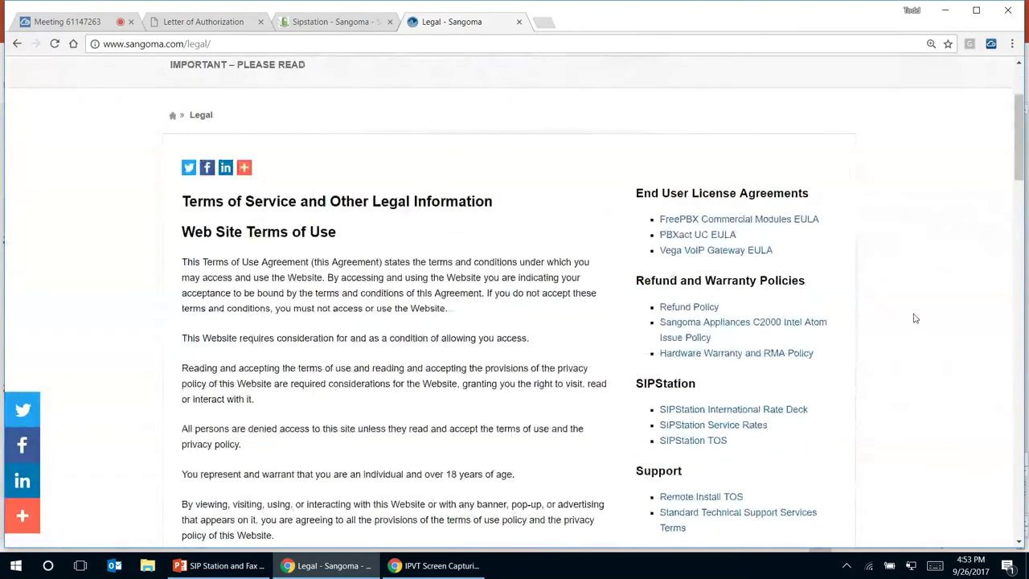
{"action": "scroll", "coordinate": [790, 299], "scroll_direction": "down", "scroll_amount": 2}
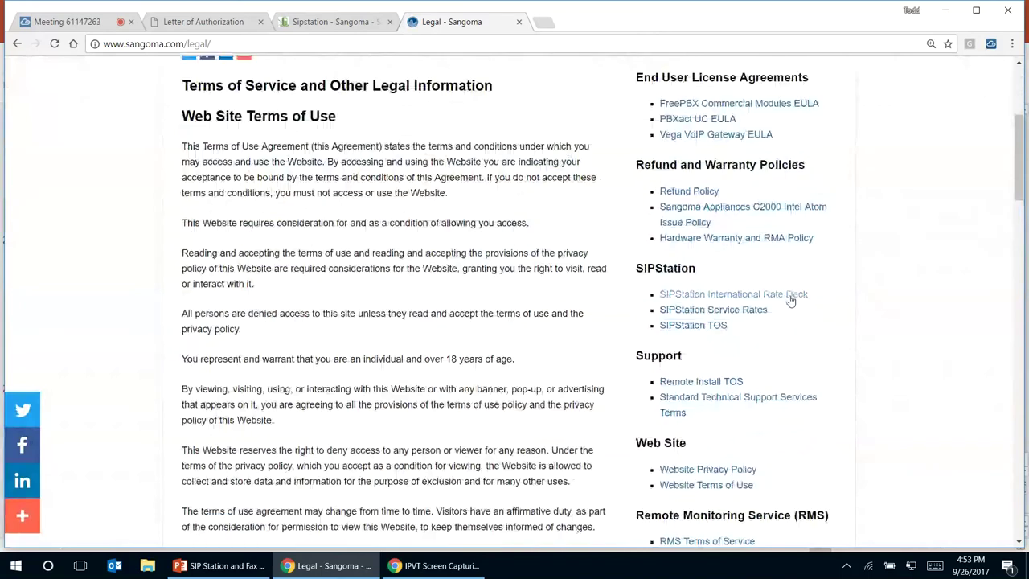
{"action": "left_click", "coordinate": [736, 313]}
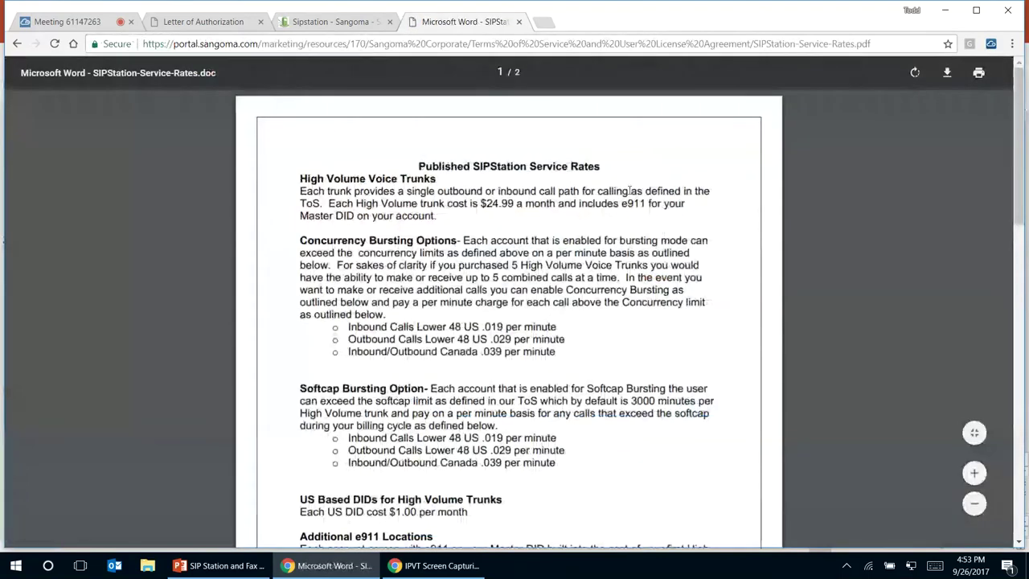
- Search the service rates document for "fax", cycle through the matches, and clear the search text
{"action": "key", "text": "ctrl+f"}
{"action": "type", "text": "f"}
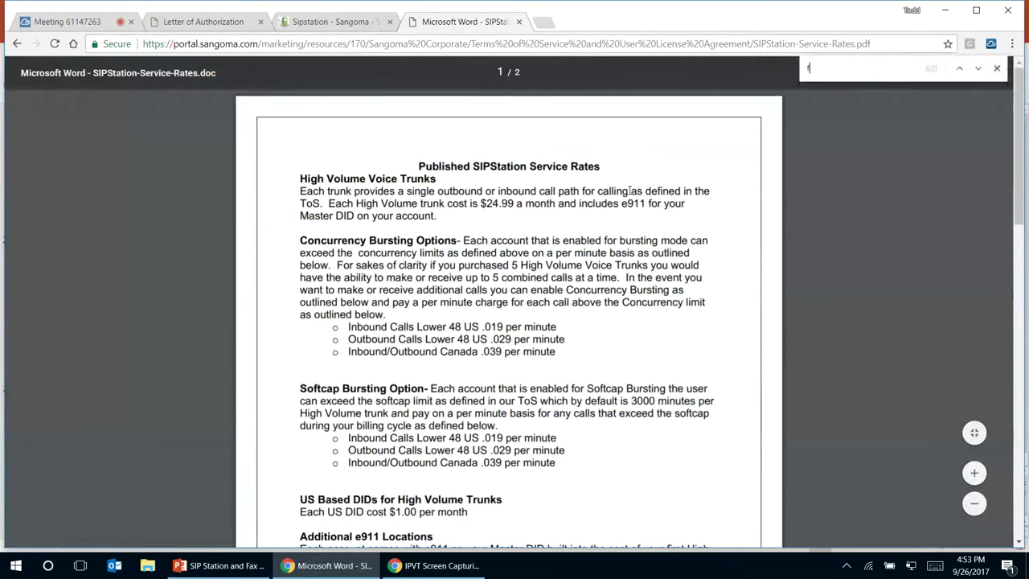
{"action": "type", "text": "ax"}
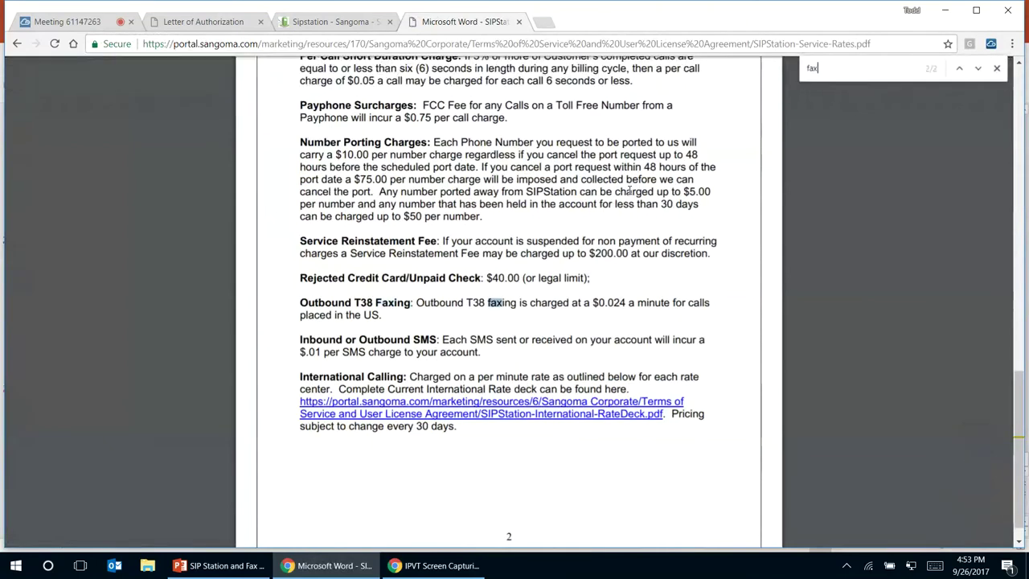
{"action": "key", "text": "Return"}
{"action": "key", "text": "Return"}
{"action": "key", "text": "Return"}
{"action": "key", "text": "Return"}
{"action": "key", "text": "Return"}
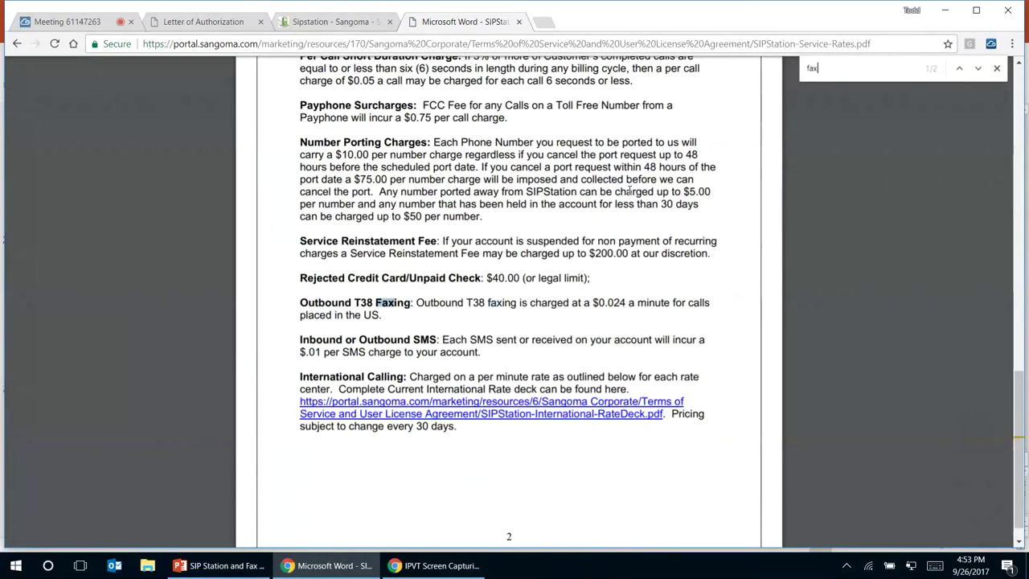
{"action": "key", "text": "Return"}
{"action": "key", "text": "BackSpace"}
{"action": "key", "text": "BackSpace"}
{"action": "key", "text": "BackSpace"}
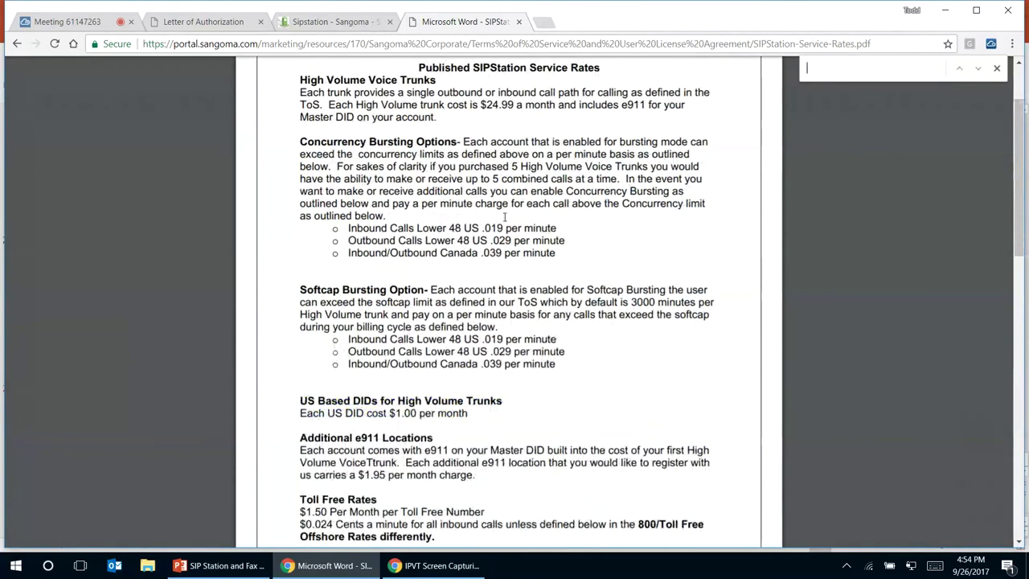
- Read through the remaining service rates, return to the Legal page and look over its policy links
{"action": "scroll", "coordinate": [505, 216], "scroll_direction": "down", "scroll_amount": 10}
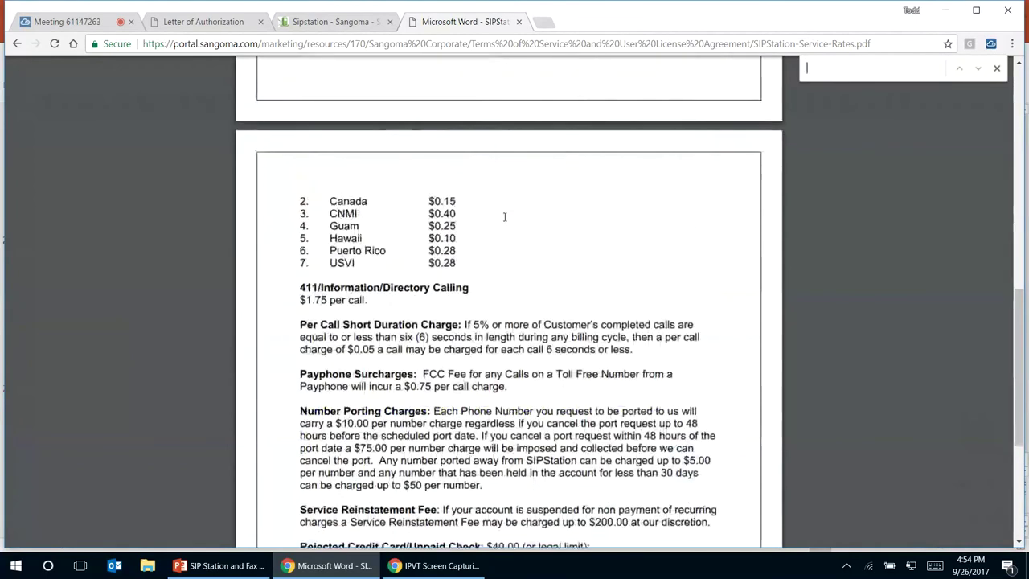
{"action": "scroll", "coordinate": [214, 252], "scroll_direction": "down", "scroll_amount": 5}
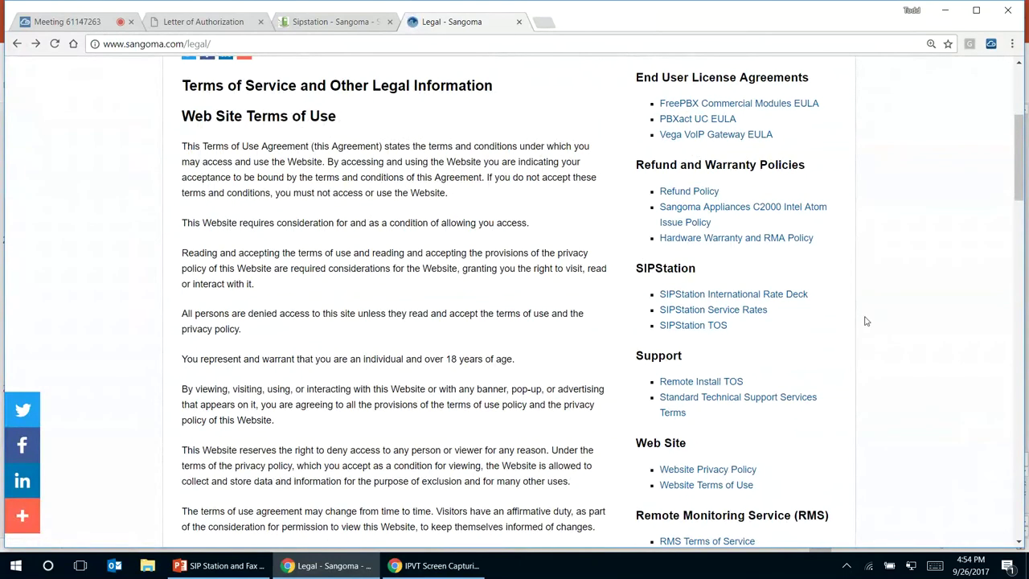
{"action": "scroll", "coordinate": [866, 323], "scroll_direction": "down", "scroll_amount": 2}
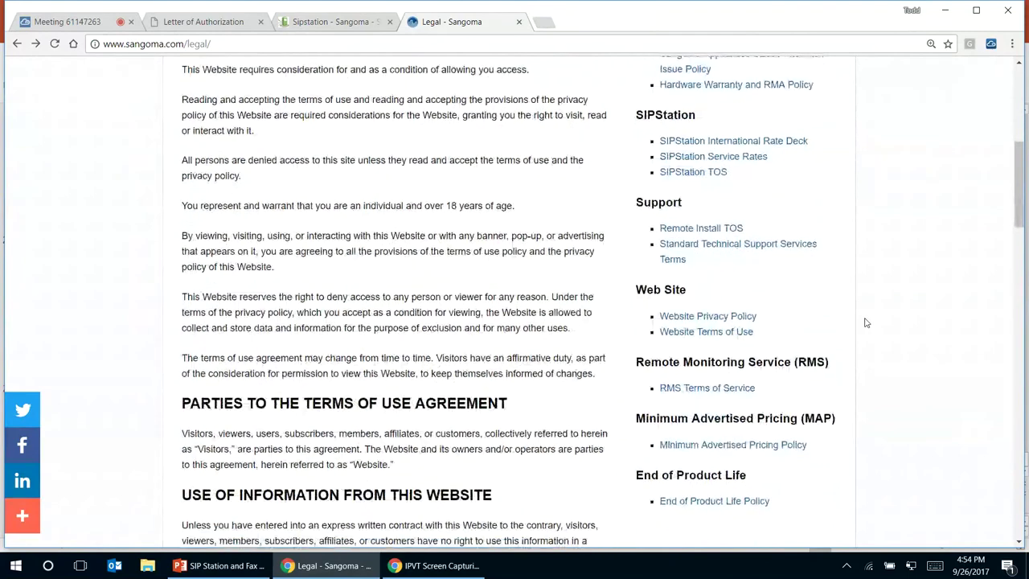